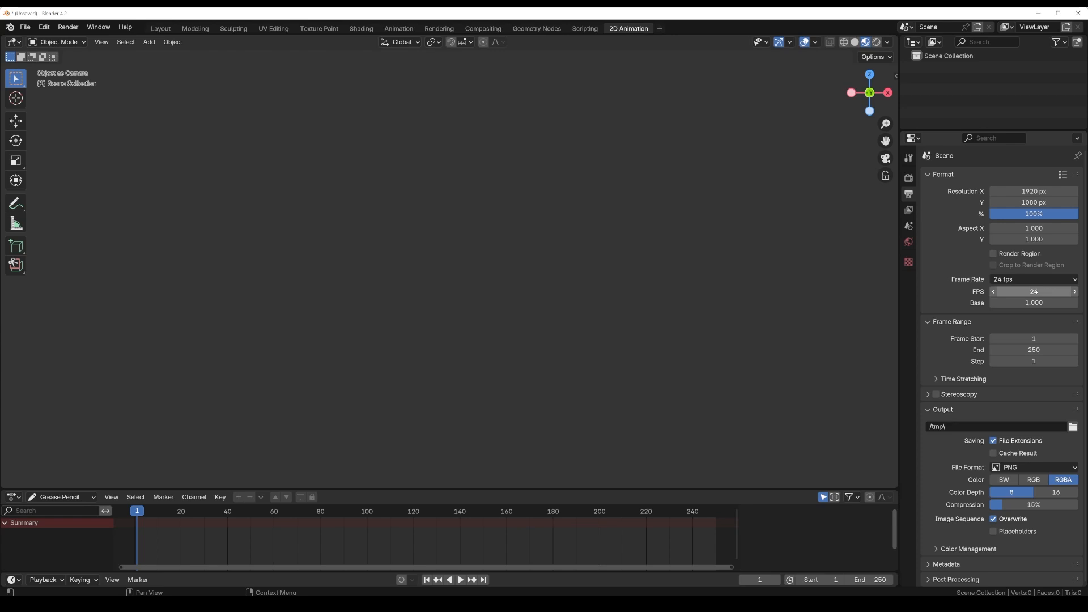
Step: Set the scene's frame rate to a custom 12 fps
{"action": "left_click", "coordinate": [1049, 292]}
{"action": "type", "text": "12"}
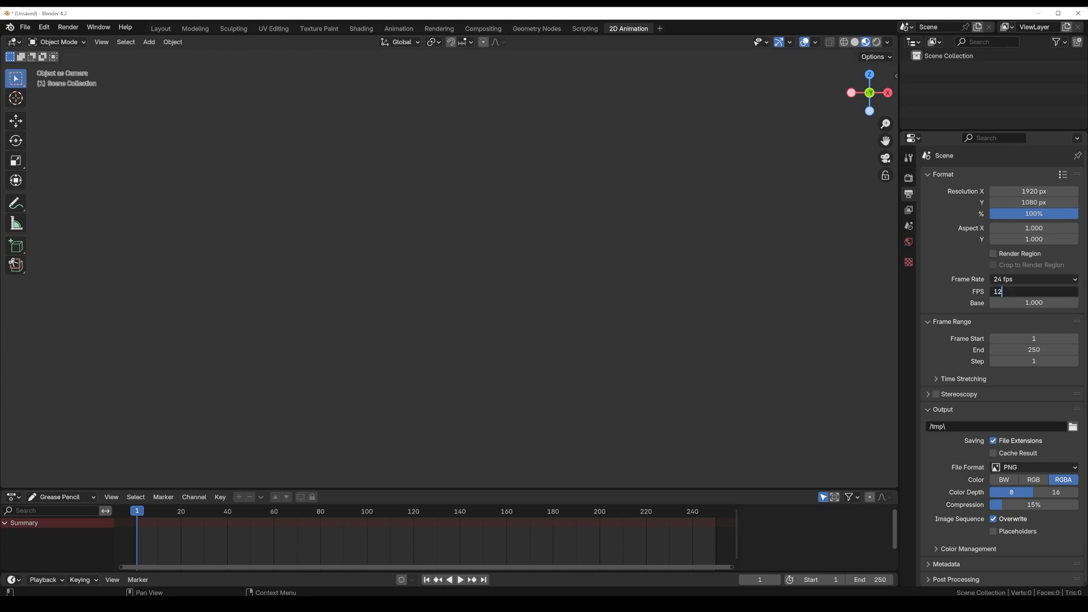
{"action": "key", "text": "Return"}
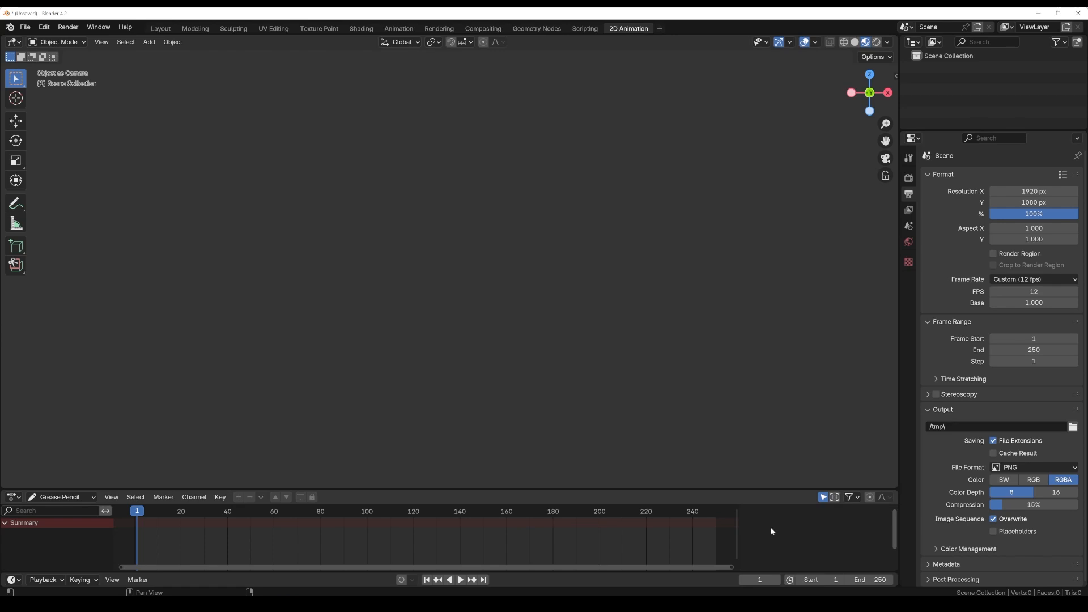
Step: Set the animation's end frame to 12 and fit the timeline more closely around the short frame range
{"action": "left_click", "coordinate": [882, 578]}
{"action": "type", "text": "12"}
{"action": "key", "text": "Return"}
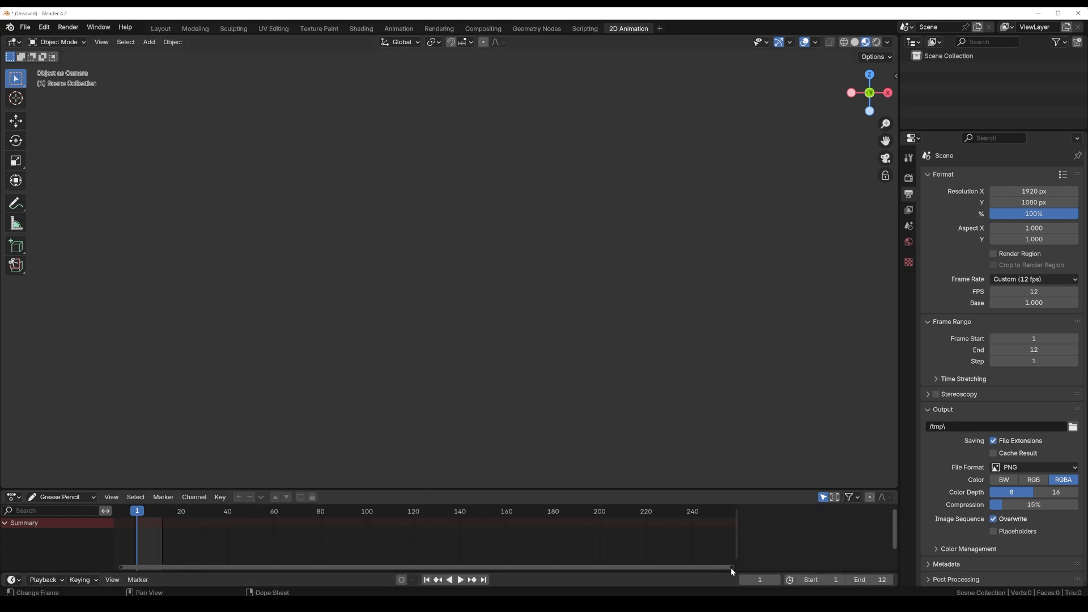
{"action": "left_click_drag", "start_coordinate": [731, 567], "coordinate": [243, 567]}
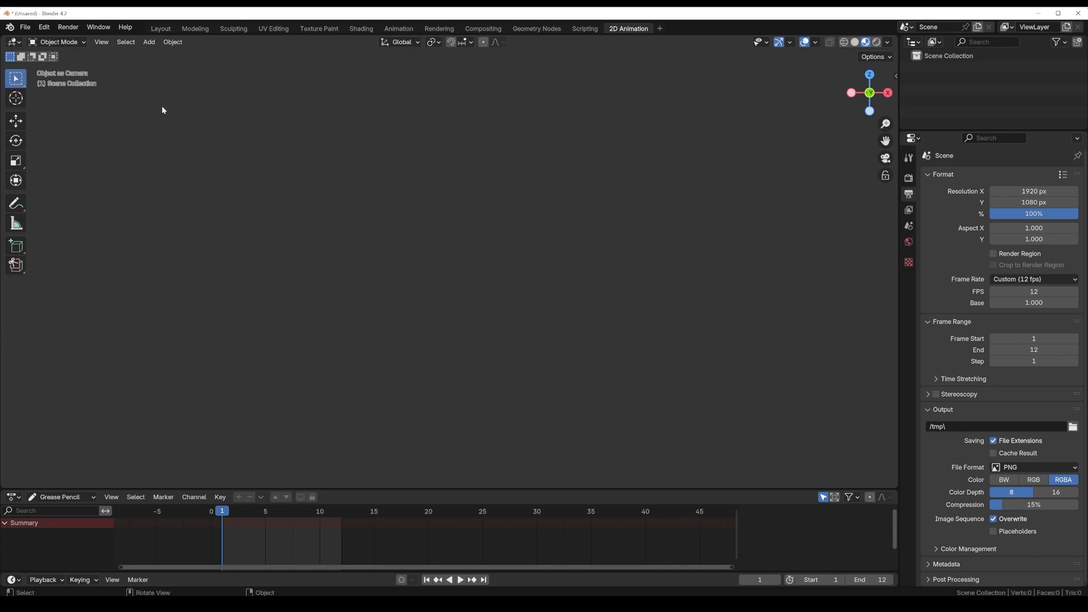
Step: Add a blank Grease Pencil object and turn off Lights for its layer
{"action": "left_click", "coordinate": [149, 42]}
{"action": "key", "text": "shift+a"}
{"action": "mouse_move", "coordinate": [324, 203]}
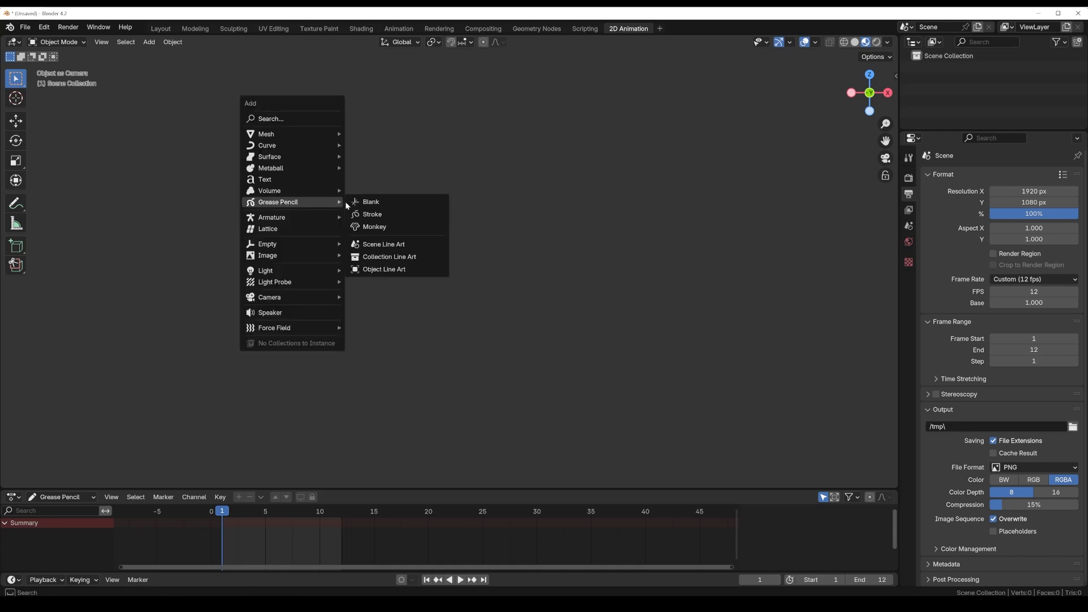
{"action": "left_click", "coordinate": [372, 202]}
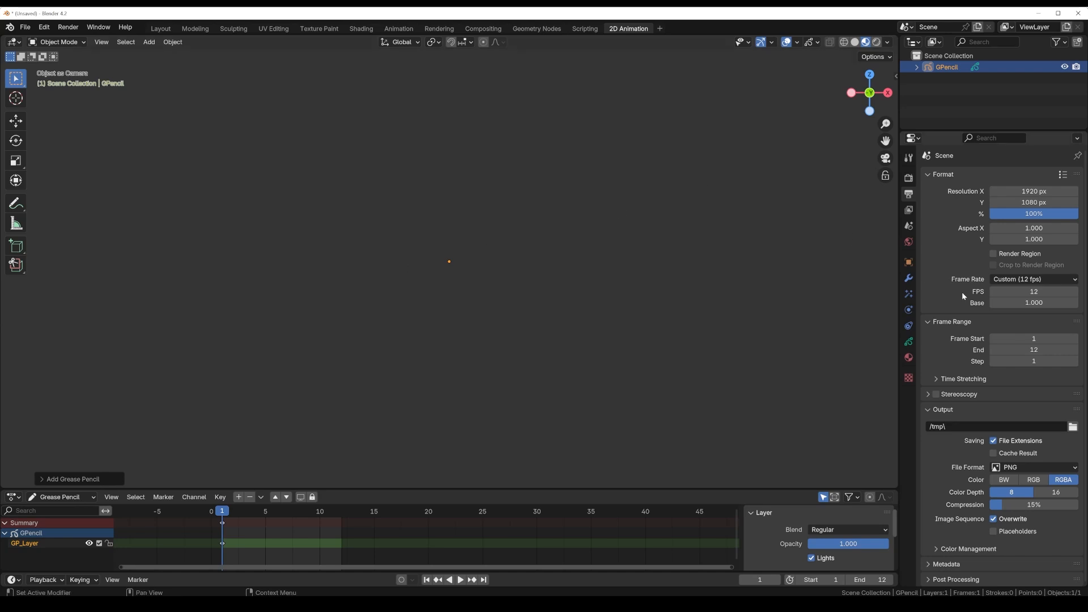
{"action": "left_click", "coordinate": [910, 342]}
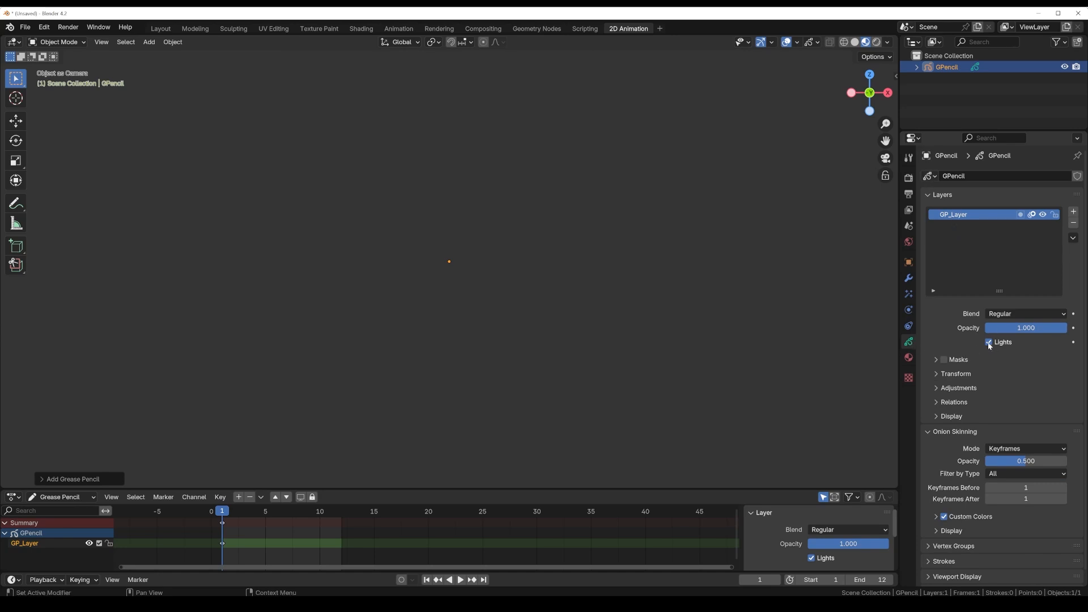
{"action": "left_click", "coordinate": [989, 342]}
Step: Rename the Grease Pencil object's Black material to "line"
{"action": "left_click", "coordinate": [908, 358]}
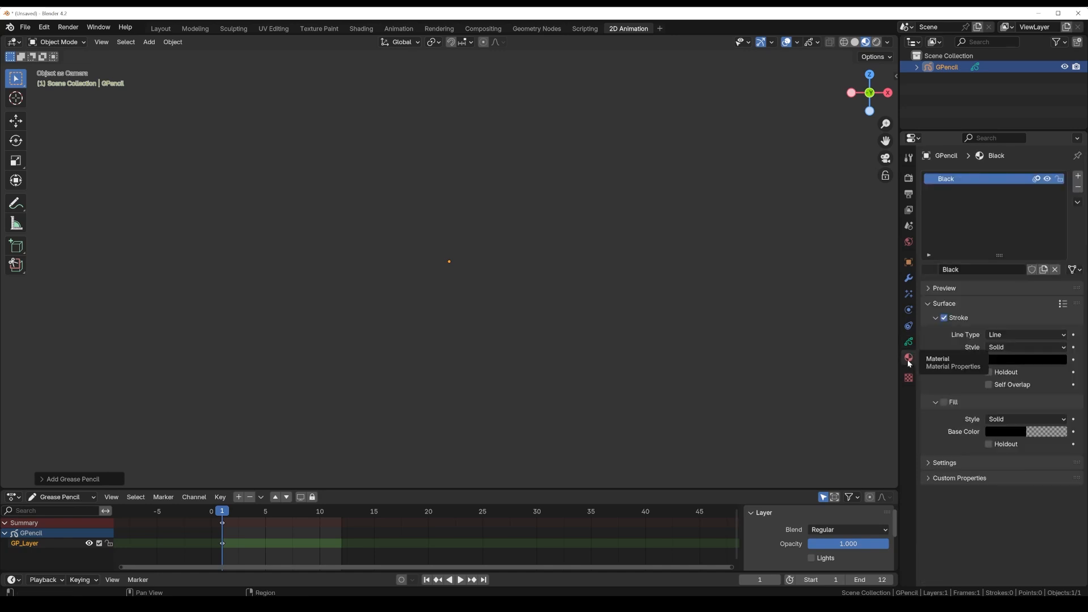
{"action": "double_click", "coordinate": [951, 180]}
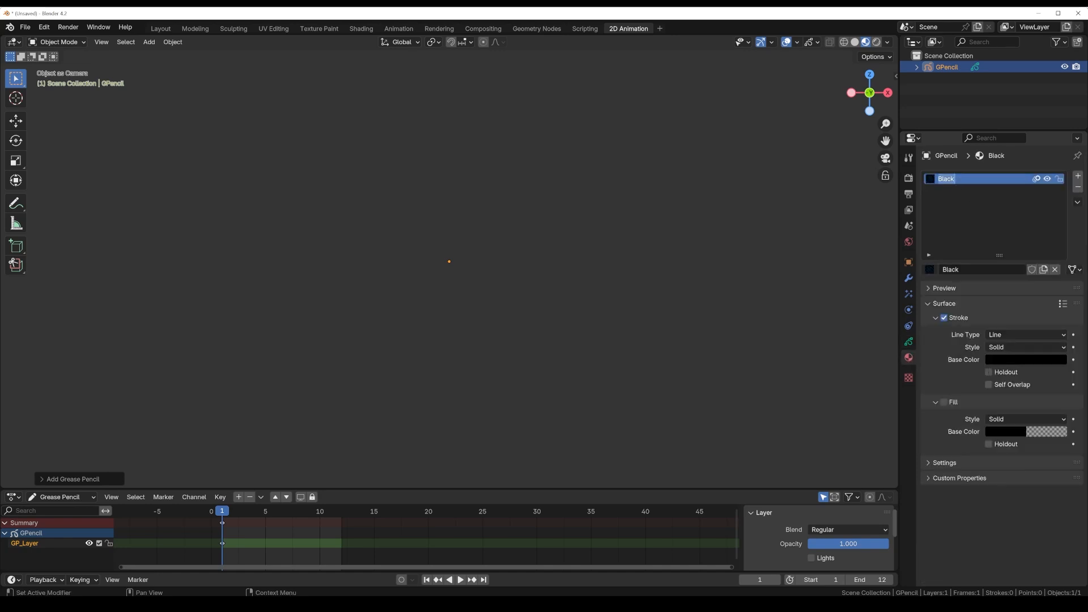
{"action": "type", "text": "line"}
{"action": "key", "text": "Return"}
Step: Rename the Grease Pencil layer to "guide"
{"action": "left_click", "coordinate": [909, 342]}
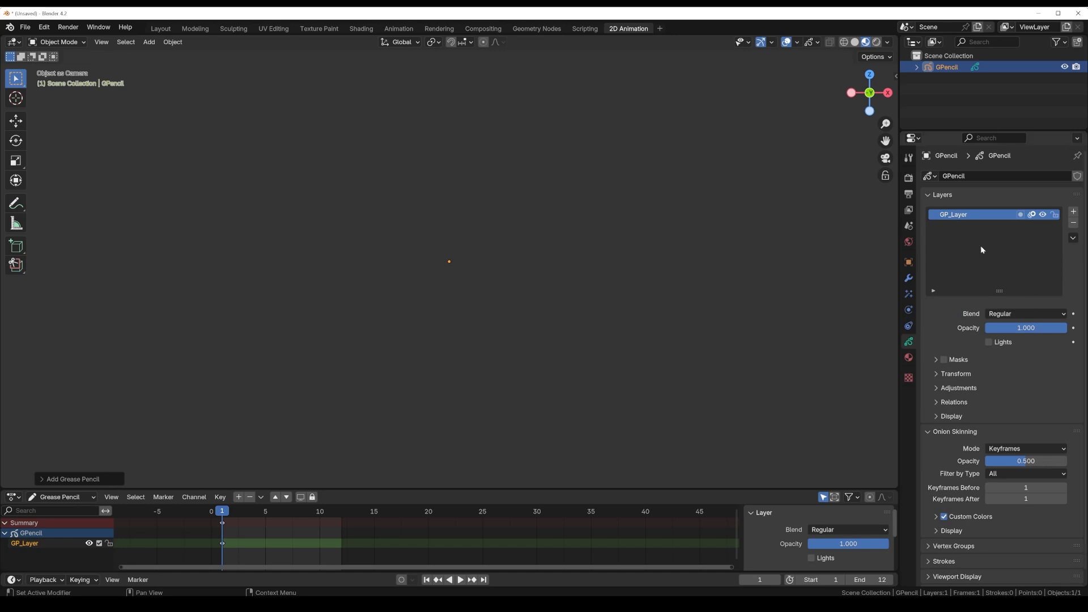
{"action": "double_click", "coordinate": [951, 219]}
{"action": "type", "text": "guide"}
{"action": "key", "text": "Return"}
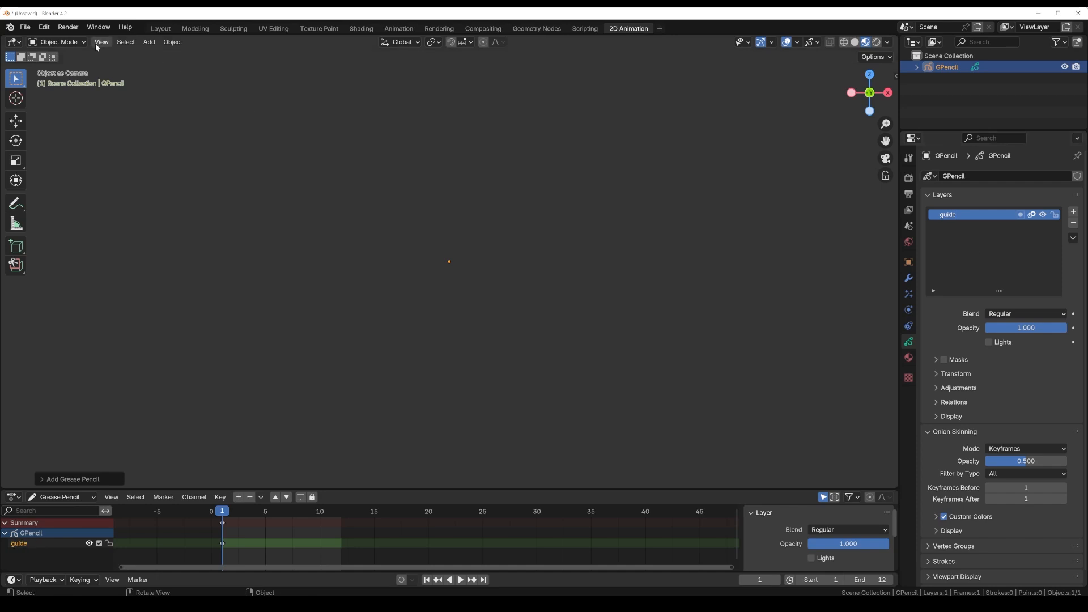
Step: In Draw Mode, draw a curve sweeping from upper left to lower right and cross it with spacing ticks that get denser toward the upper end
{"action": "left_click", "coordinate": [76, 43]}
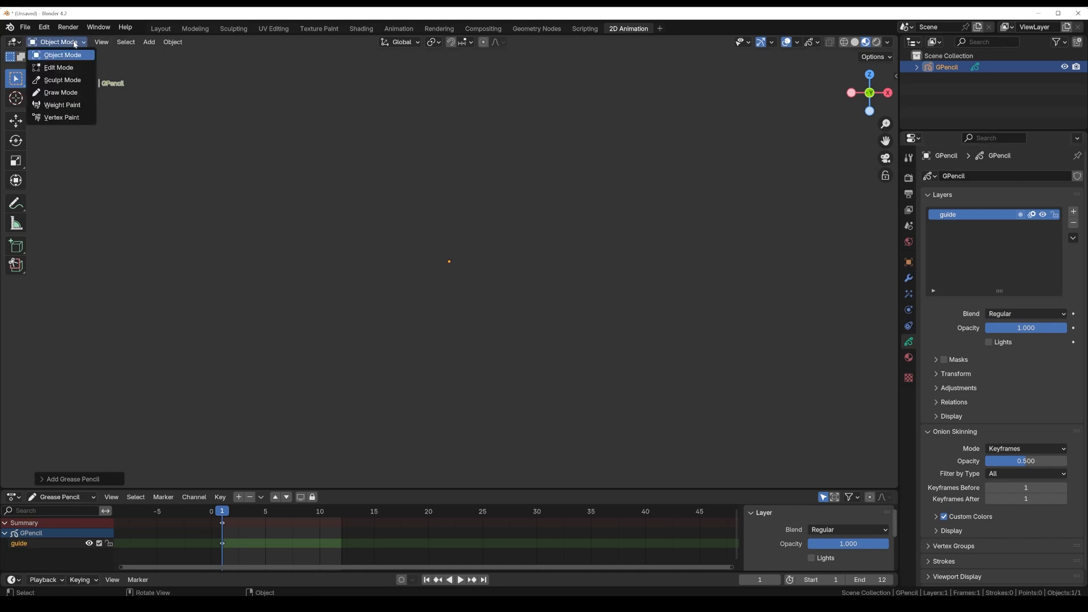
{"action": "left_click", "coordinate": [73, 93]}
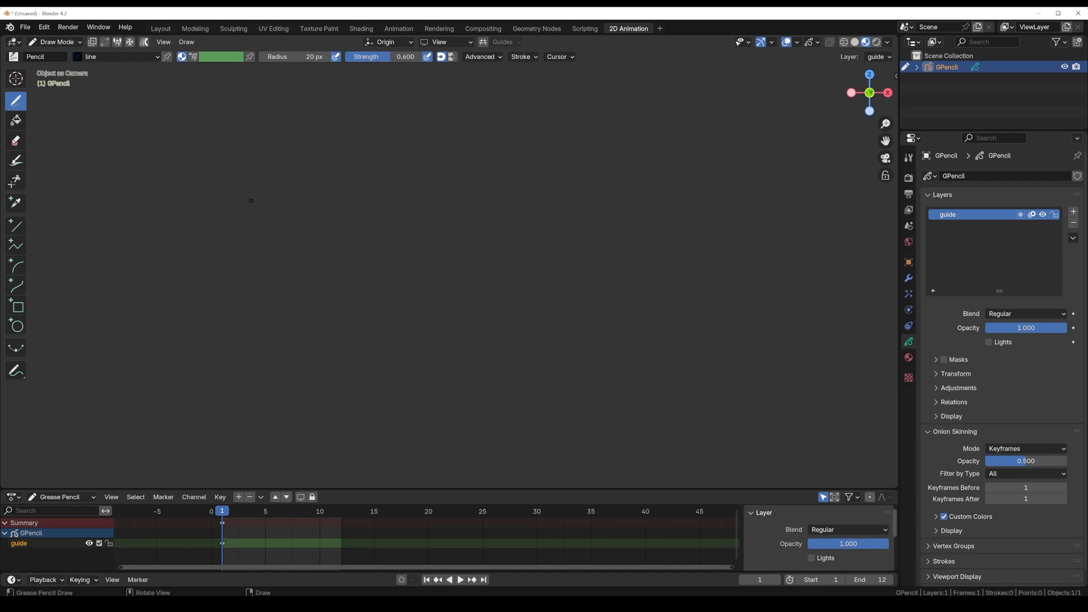
{"action": "mouse_move", "coordinate": [193, 137]}
{"action": "left_mouse_down"}
{"action": "mouse_move", "coordinate": [259, 242]}
{"action": "mouse_move", "coordinate": [327, 300]}
{"action": "mouse_move", "coordinate": [424, 342]}
{"action": "mouse_move", "coordinate": [702, 360]}
{"action": "left_mouse_up"}
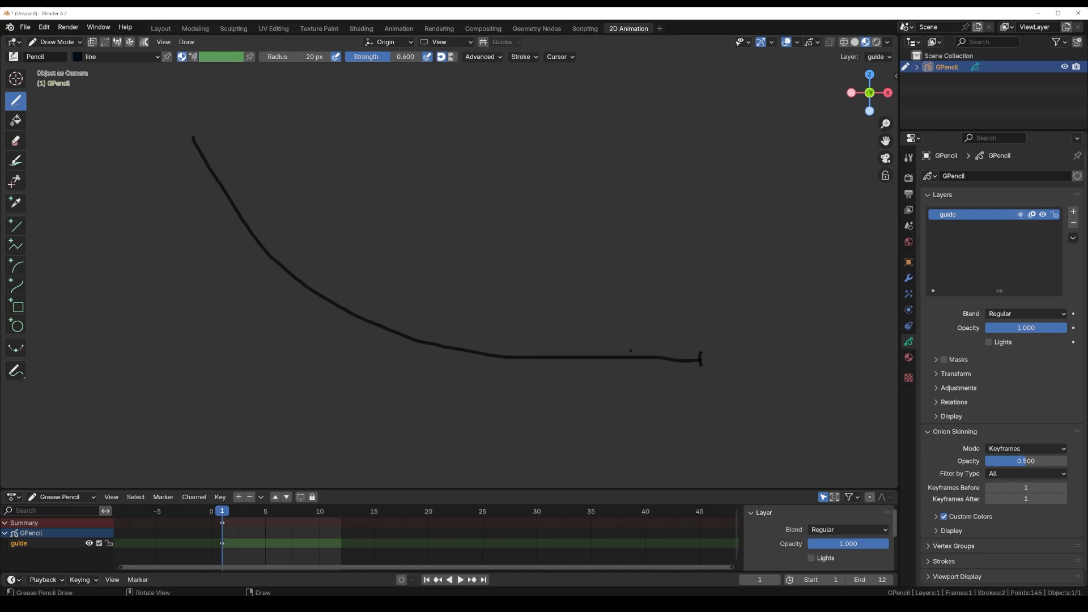
{"action": "left_click_drag", "start_coordinate": [631, 350], "coordinate": [632, 365]}
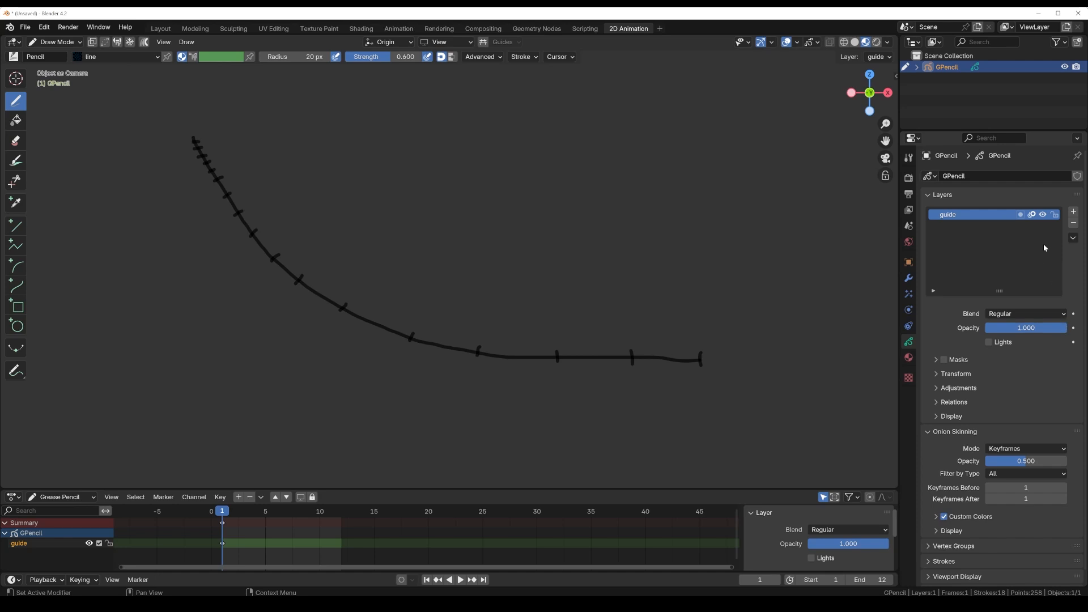
Step: Add a second layer named "smoke" and lock the guide layer
{"action": "left_click", "coordinate": [1074, 212]}
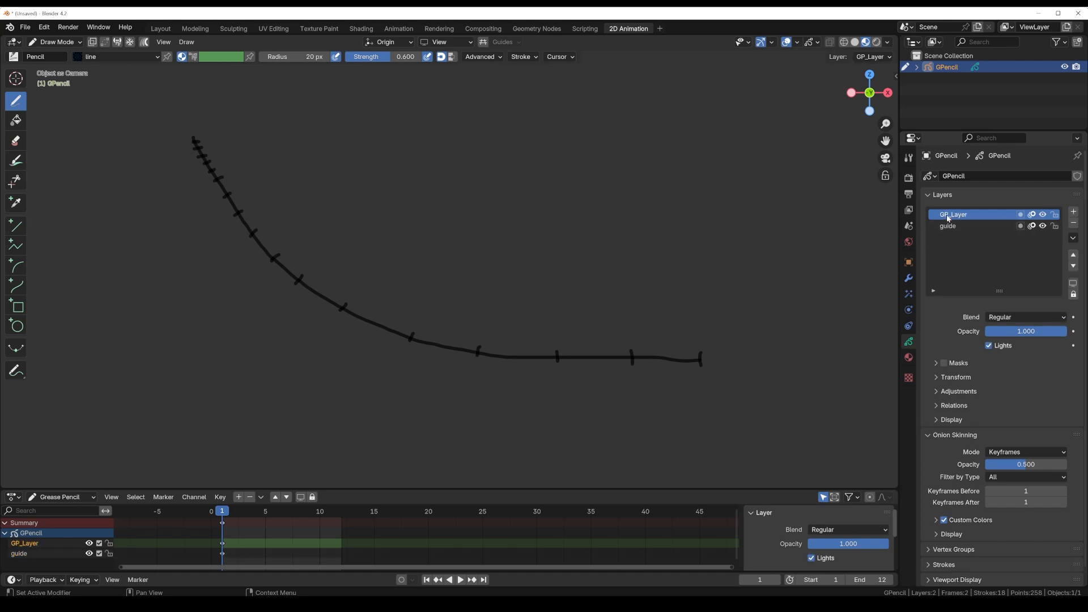
{"action": "double_click", "coordinate": [954, 215]}
{"action": "type", "text": "smoke"}
{"action": "key", "text": "Return"}
{"action": "left_click", "coordinate": [1055, 226]}
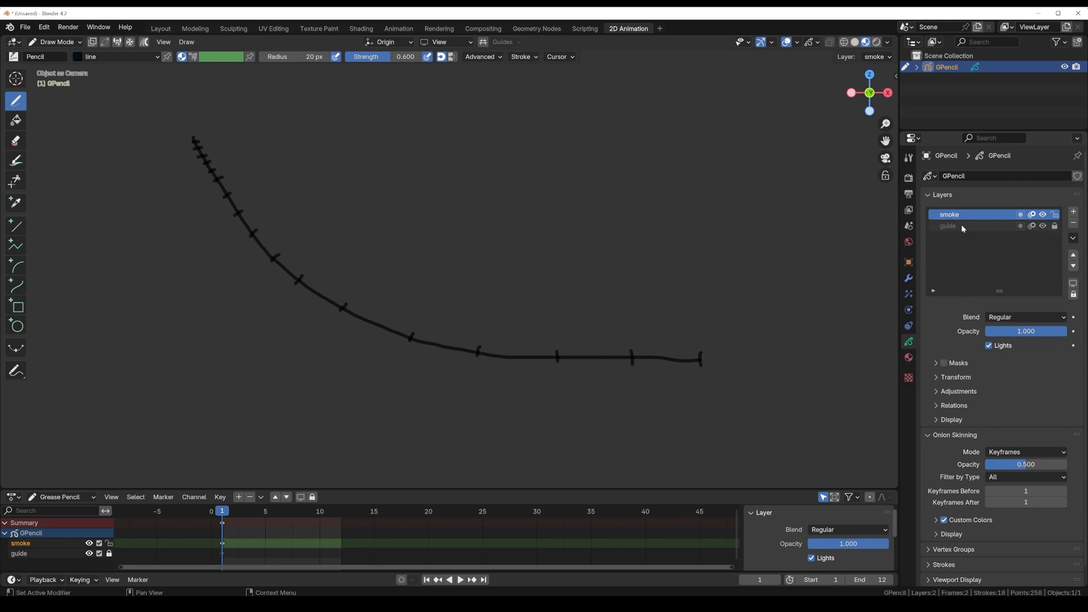
Step: Add a second material to the Grease Pencil object and name it "smoke"
{"action": "left_click", "coordinate": [910, 359]}
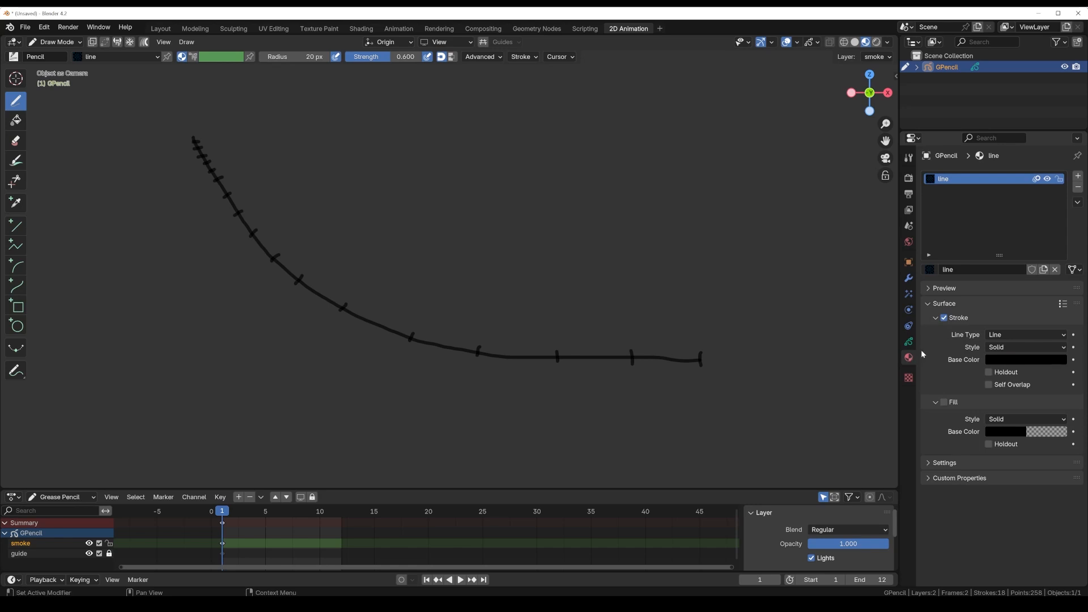
{"action": "left_click", "coordinate": [1078, 178]}
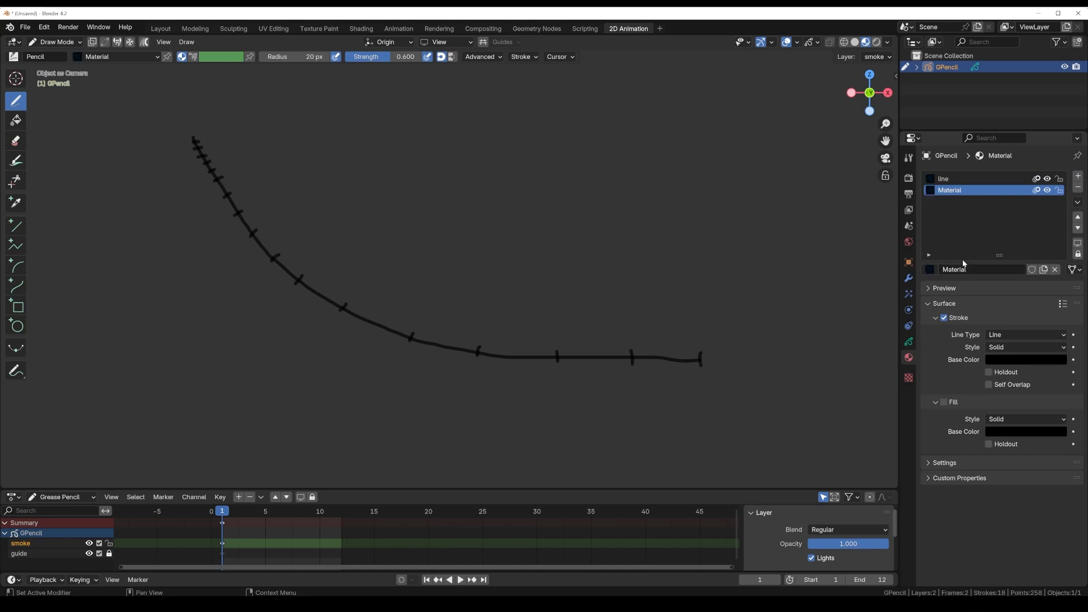
{"action": "double_click", "coordinate": [949, 191]}
{"action": "type", "text": "smoke"}
{"action": "key", "text": "Return"}
Step: Turn off Stroke for the smoke material and enable a solid white Fill
{"action": "left_click", "coordinate": [944, 318]}
{"action": "left_click", "coordinate": [943, 402]}
{"action": "left_click", "coordinate": [1000, 431]}
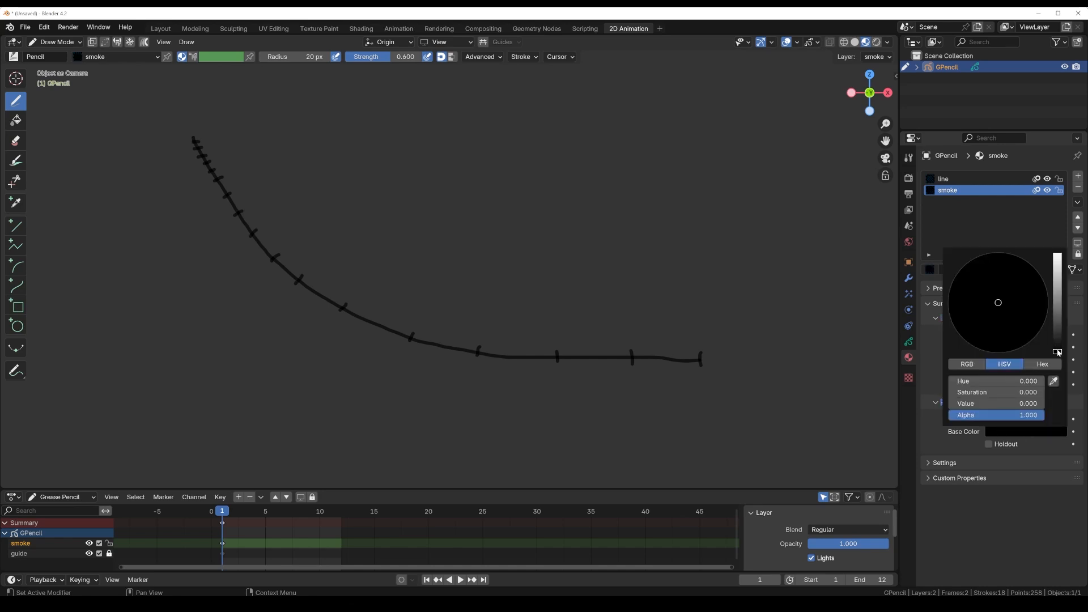
{"action": "left_click_drag", "start_coordinate": [1058, 352], "coordinate": [1057, 254]}
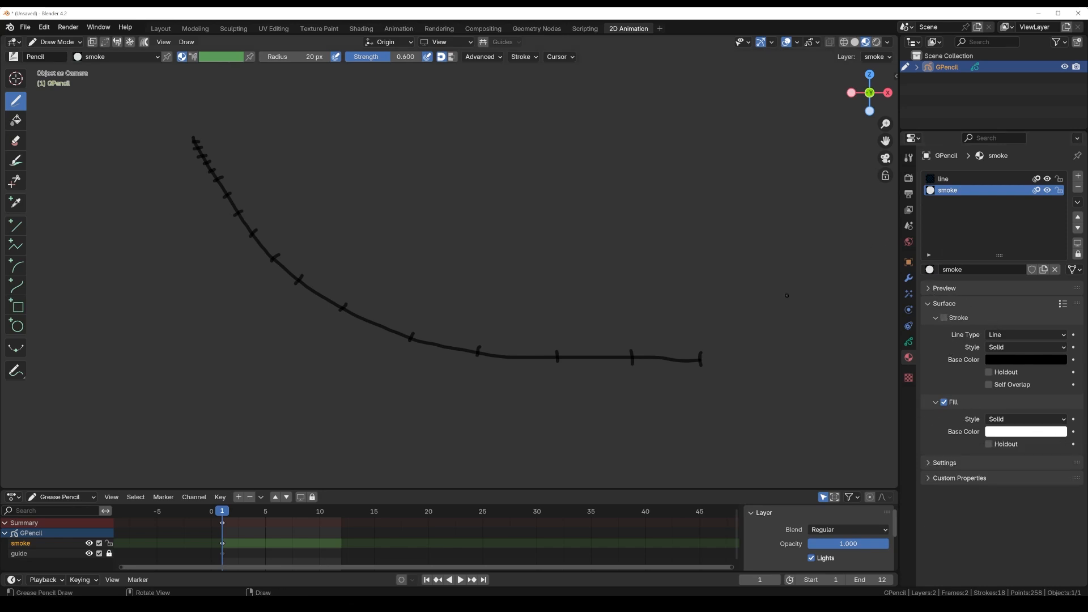
Step: Enable Auto Keying and turn off Lights for the smoke layer, keeping the smoke material active for drawing
{"action": "left_click", "coordinate": [909, 343]}
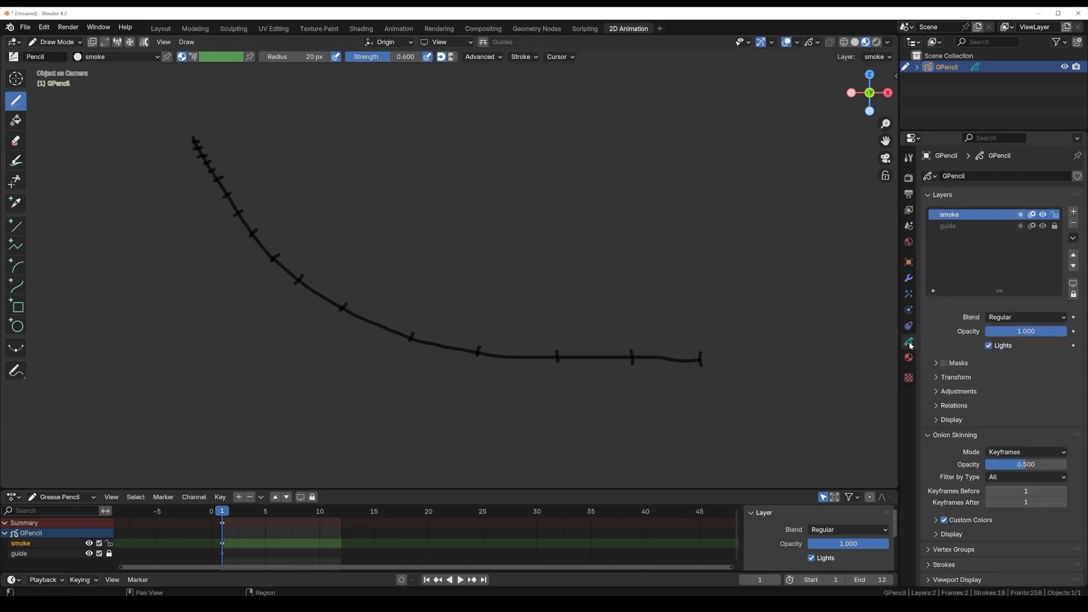
{"action": "left_click", "coordinate": [909, 357]}
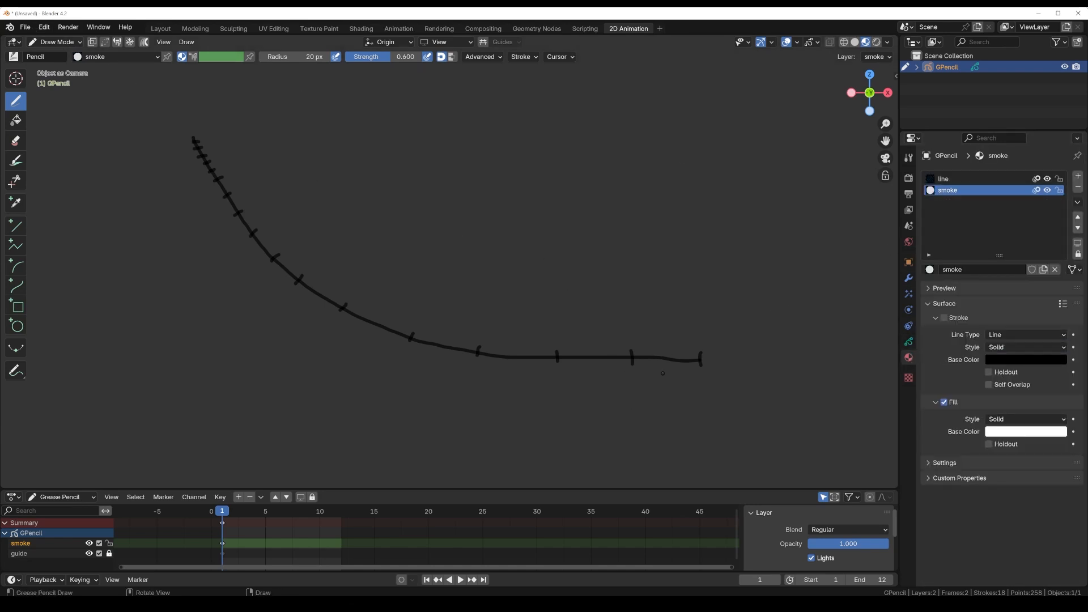
{"action": "left_click", "coordinate": [402, 580]}
{"action": "left_click", "coordinate": [908, 342]}
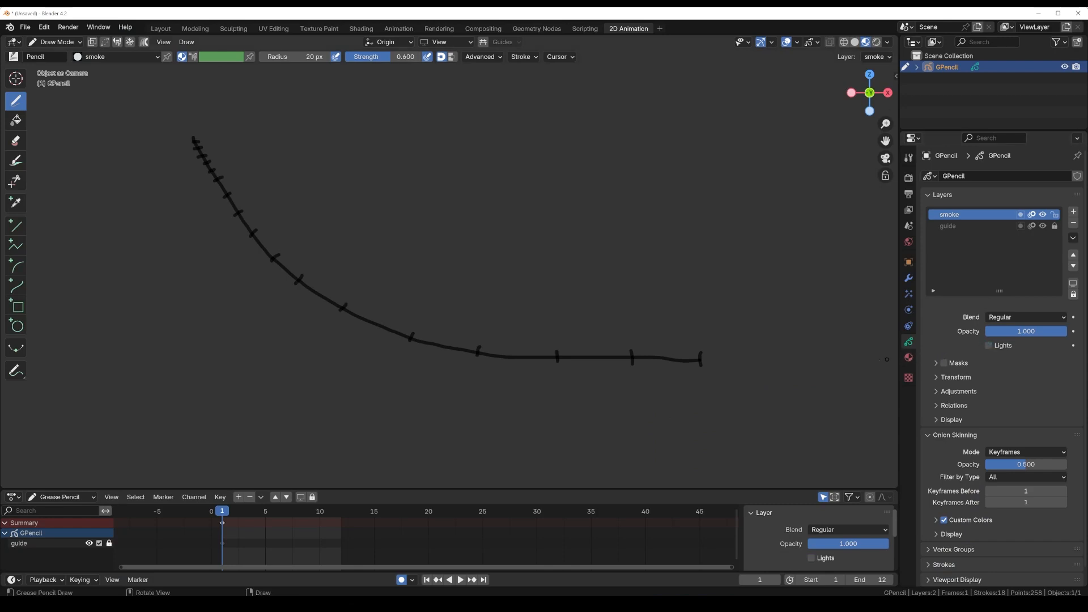
{"action": "left_click", "coordinate": [909, 358]}
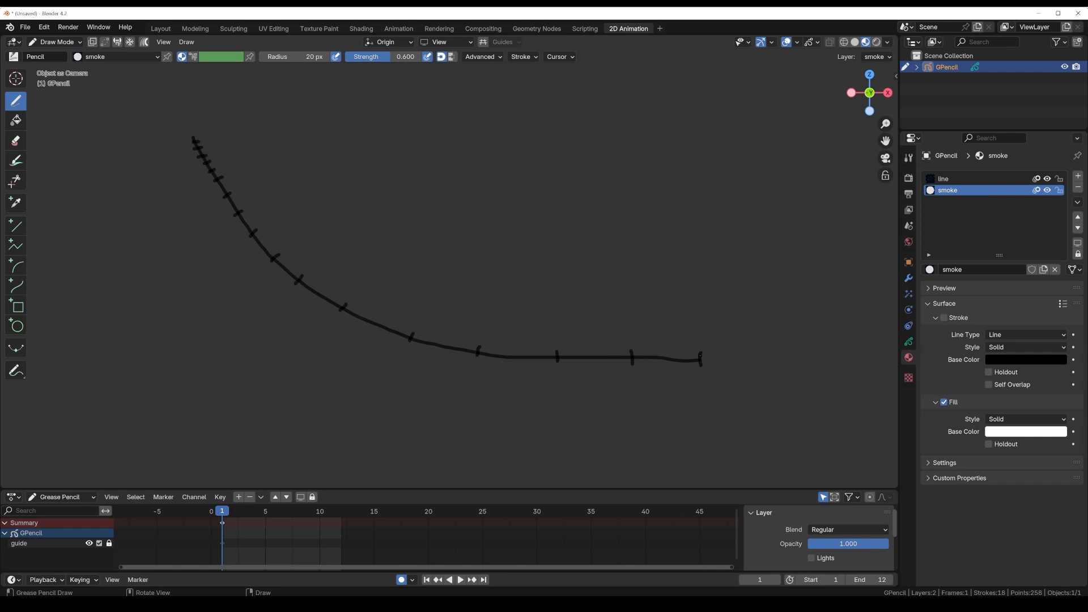
Step: On frame 1, draw a small wavy smoke puff at the guide's right end, covering its last two ticks
{"action": "left_click", "coordinate": [700, 356]}
{"action": "mouse_move", "coordinate": [693, 350]}
{"action": "left_mouse_down"}
{"action": "mouse_move", "coordinate": [642, 342]}
{"action": "mouse_move", "coordinate": [614, 351]}
{"action": "mouse_move", "coordinate": [694, 359]}
{"action": "left_mouse_up"}
{"action": "left_click_drag", "start_coordinate": [623, 359], "coordinate": [709, 360]}
{"action": "left_click_drag", "start_coordinate": [631, 364], "coordinate": [635, 371]}
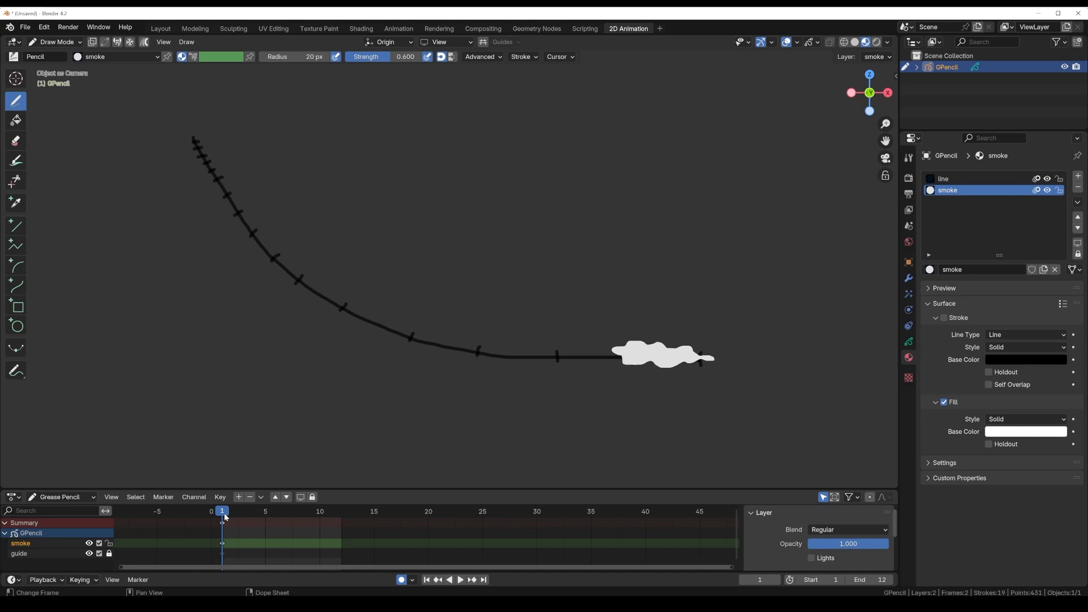
Step: On frame 2, draw a longer smoke puff from the guide's right end to the third tick, and preview the playback
{"action": "key", "text": "Right"}
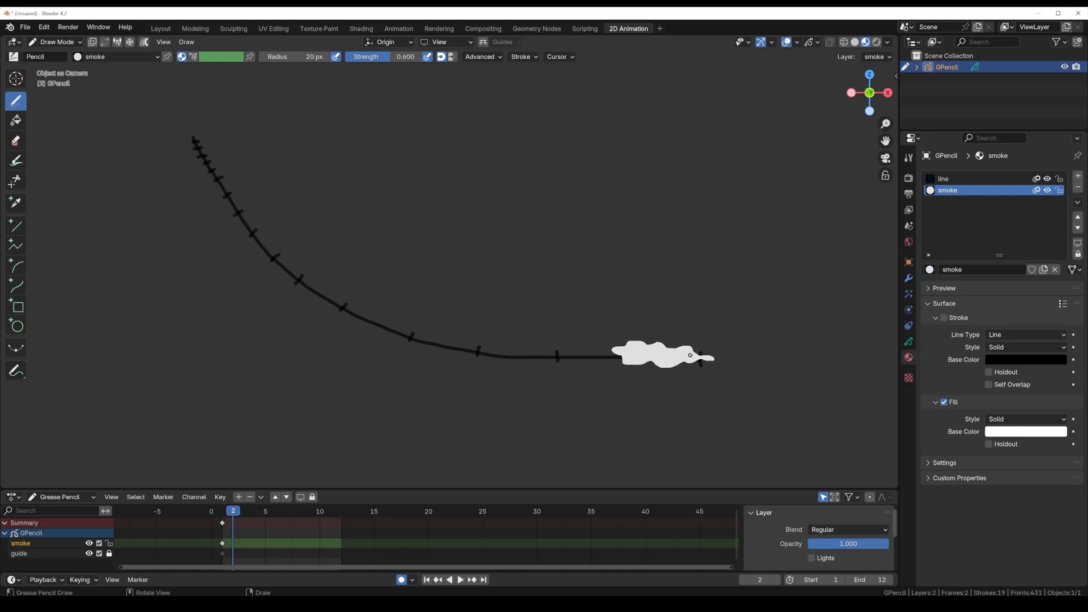
{"action": "left_click_drag", "start_coordinate": [691, 355], "coordinate": [680, 355]}
{"action": "mouse_move", "coordinate": [649, 341]}
{"action": "left_mouse_down"}
{"action": "mouse_move", "coordinate": [569, 338]}
{"action": "mouse_move", "coordinate": [556, 352]}
{"action": "mouse_move", "coordinate": [571, 366]}
{"action": "mouse_move", "coordinate": [699, 354]}
{"action": "left_mouse_up"}
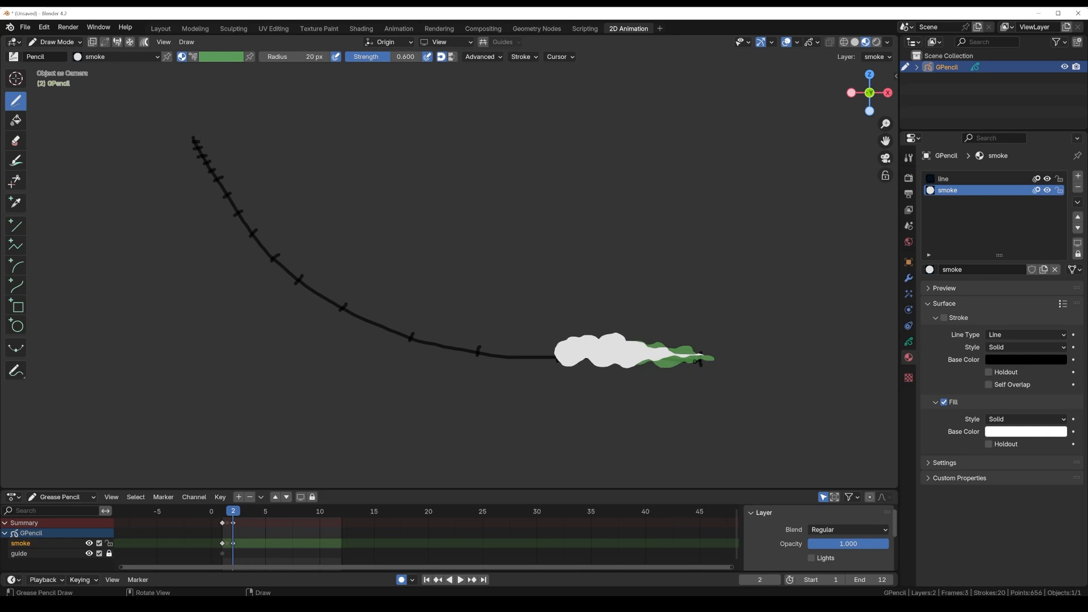
{"action": "key", "text": "space"}
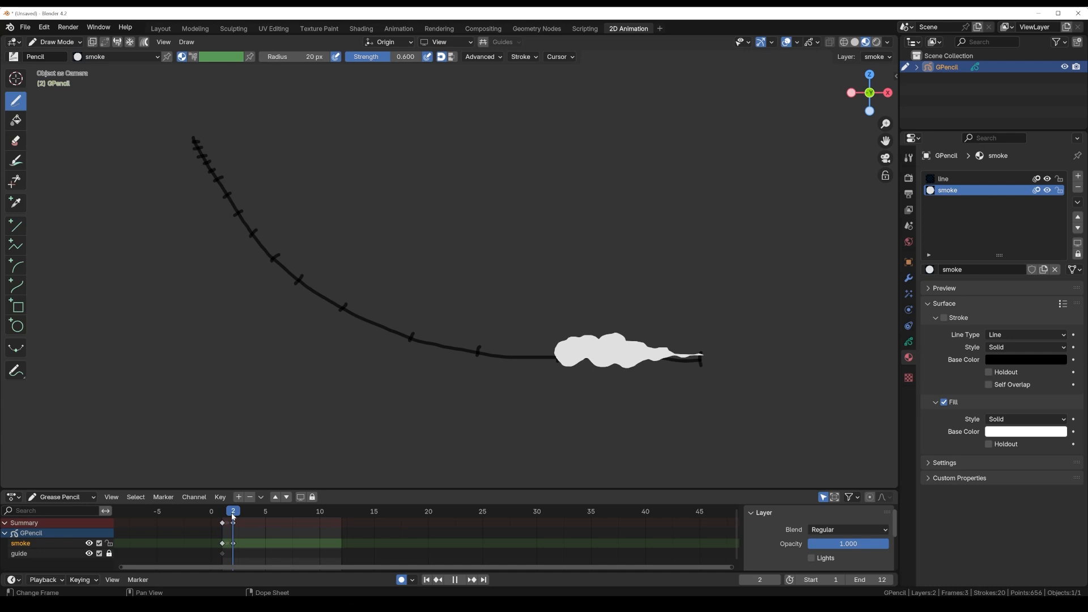
{"action": "key", "text": "space"}
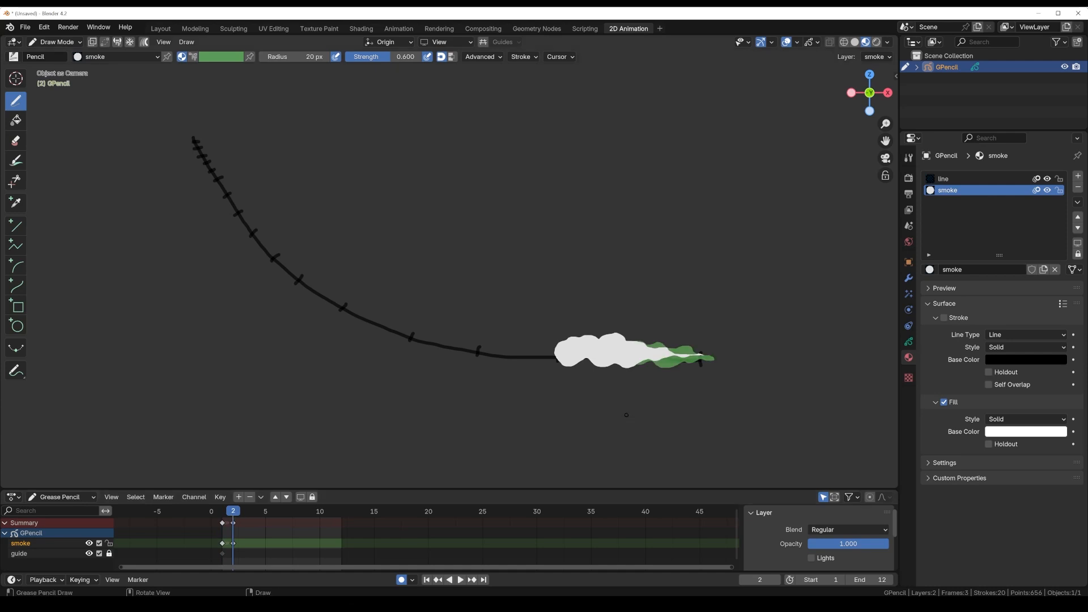
Step: On frame 3, draw a bigger billowing smoke cloud extending from the guide's right end past the fourth tick
{"action": "key", "text": "Right"}
{"action": "left_click_drag", "start_coordinate": [659, 353], "coordinate": [659, 353]}
{"action": "mouse_move", "coordinate": [590, 334]}
{"action": "left_mouse_down"}
{"action": "mouse_move", "coordinate": [513, 315]}
{"action": "mouse_move", "coordinate": [533, 313]}
{"action": "mouse_move", "coordinate": [494, 317]}
{"action": "mouse_move", "coordinate": [468, 350]}
{"action": "mouse_move", "coordinate": [472, 365]}
{"action": "mouse_move", "coordinate": [590, 364]}
{"action": "left_mouse_up"}
{"action": "mouse_move", "coordinate": [482, 374]}
{"action": "left_mouse_down"}
{"action": "mouse_move", "coordinate": [572, 377]}
{"action": "mouse_move", "coordinate": [702, 357]}
{"action": "left_mouse_up"}
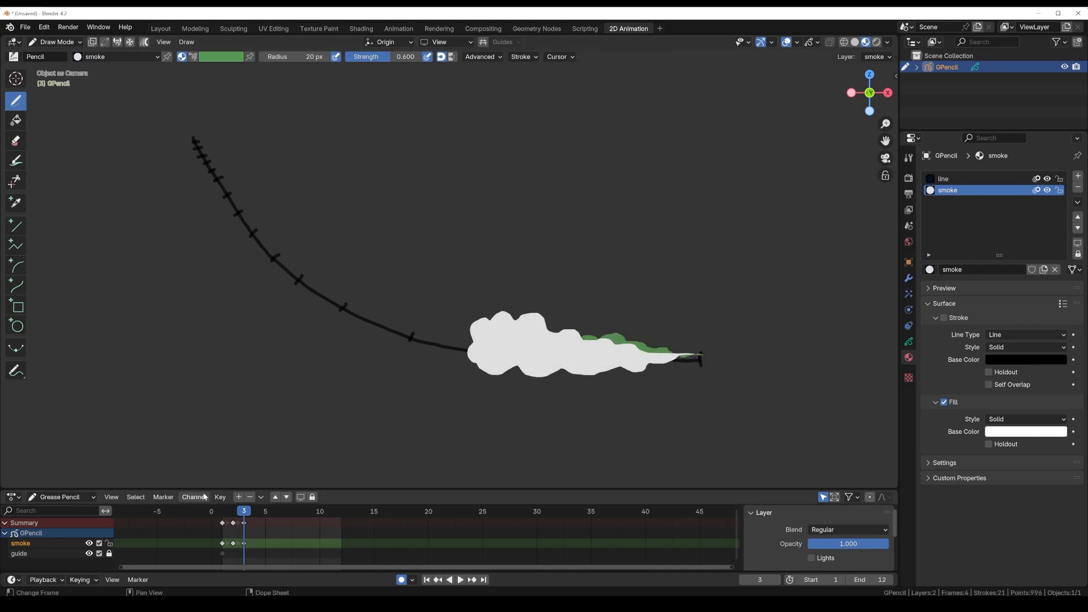
Step: On frame 4, draw a taller smoke cloud reaching the fifth tick with a thin tail toward the right end, and preview the playback
{"action": "key", "text": "Right"}
{"action": "mouse_move", "coordinate": [639, 360]}
{"action": "left_mouse_down"}
{"action": "mouse_move", "coordinate": [514, 309]}
{"action": "mouse_move", "coordinate": [501, 287]}
{"action": "mouse_move", "coordinate": [413, 271]}
{"action": "mouse_move", "coordinate": [419, 307]}
{"action": "mouse_move", "coordinate": [404, 350]}
{"action": "mouse_move", "coordinate": [416, 369]}
{"action": "mouse_move", "coordinate": [510, 370]}
{"action": "left_mouse_up"}
{"action": "mouse_move", "coordinate": [441, 375]}
{"action": "left_mouse_down"}
{"action": "mouse_move", "coordinate": [503, 378]}
{"action": "mouse_move", "coordinate": [534, 362]}
{"action": "left_mouse_up"}
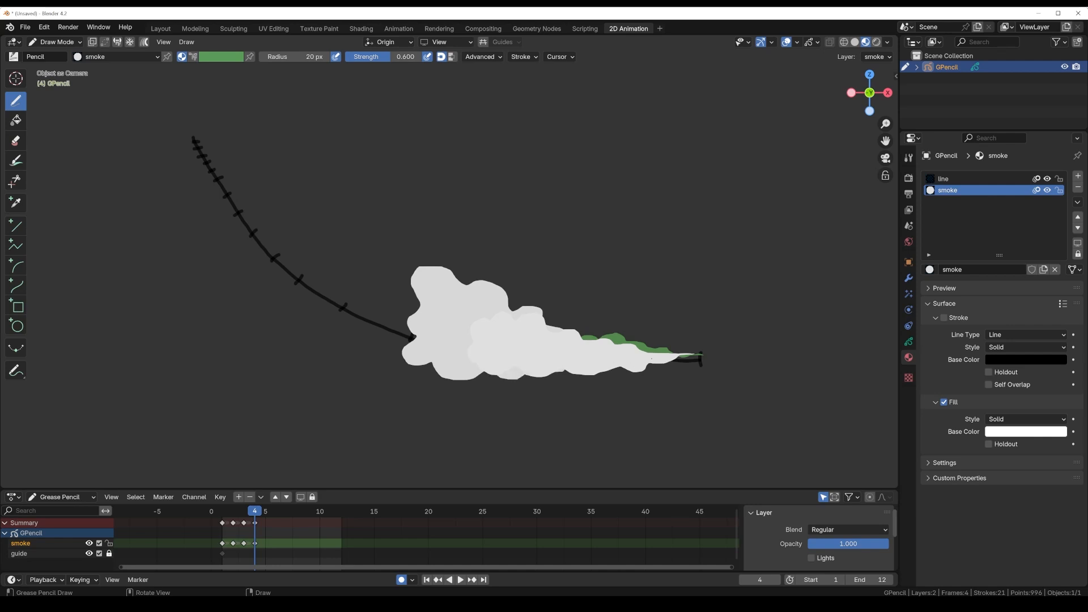
{"action": "left_click_drag", "start_coordinate": [698, 356], "coordinate": [675, 356]}
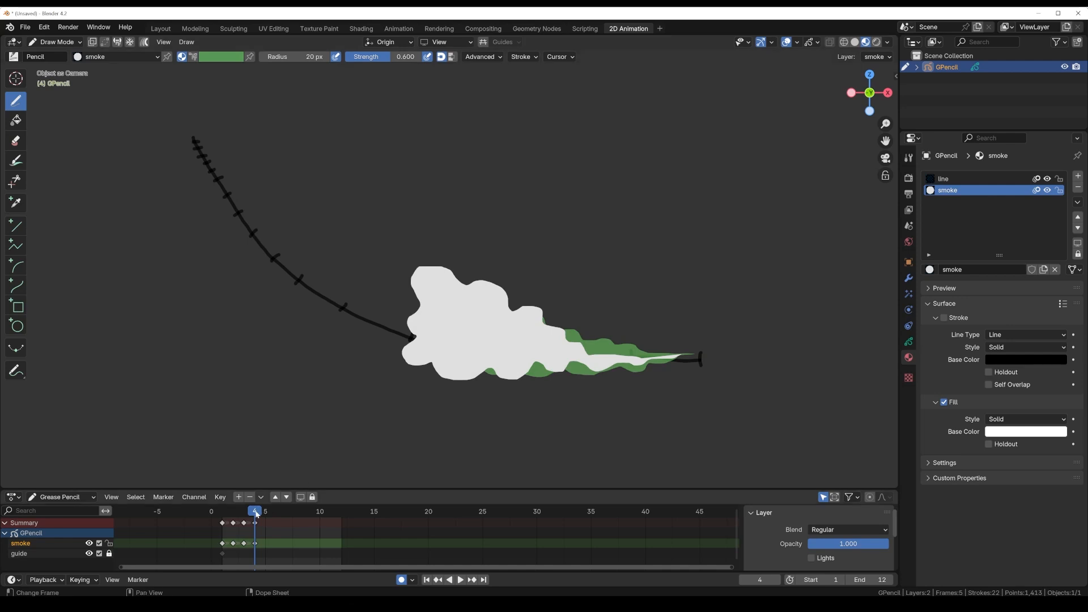
{"action": "left_click", "coordinate": [233, 516]}
{"action": "key", "text": "space"}
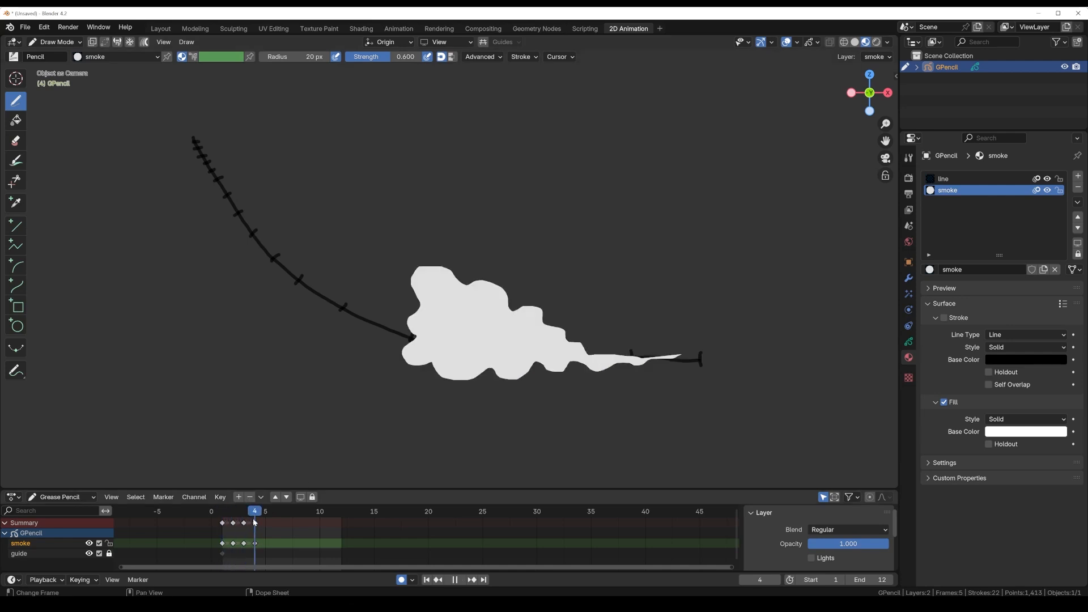
{"action": "key", "text": "space"}
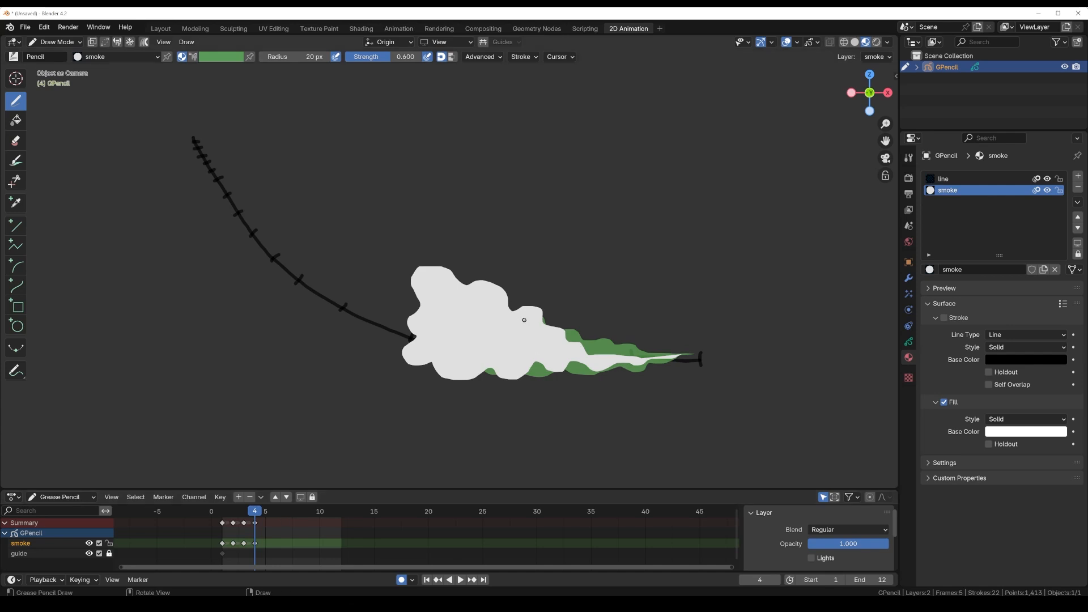
Step: On frame 5, draw a larger billowing cloud reaching the guide's sixth tick, with a tapering tail and a thin wisp toward the right end
{"action": "key", "text": "Right"}
{"action": "mouse_move", "coordinate": [596, 352]}
{"action": "left_mouse_down"}
{"action": "mouse_move", "coordinate": [513, 308]}
{"action": "mouse_move", "coordinate": [491, 277]}
{"action": "mouse_move", "coordinate": [457, 272]}
{"action": "mouse_move", "coordinate": [427, 235]}
{"action": "mouse_move", "coordinate": [348, 271]}
{"action": "mouse_move", "coordinate": [332, 310]}
{"action": "mouse_move", "coordinate": [349, 360]}
{"action": "mouse_move", "coordinate": [397, 390]}
{"action": "mouse_move", "coordinate": [589, 376]}
{"action": "mouse_move", "coordinate": [621, 357]}
{"action": "left_mouse_up"}
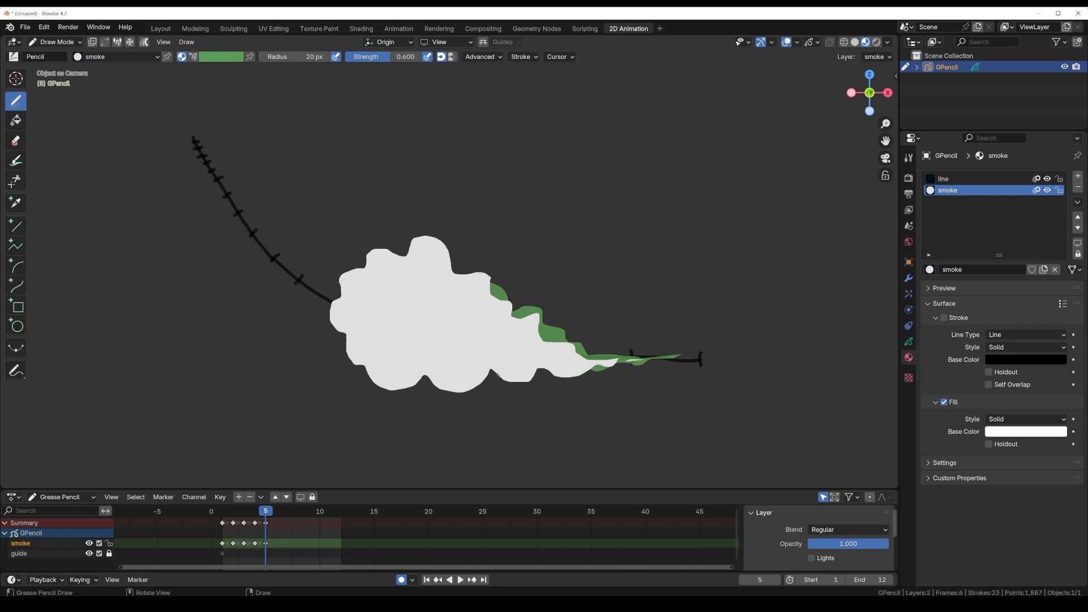
{"action": "left_click_drag", "start_coordinate": [644, 359], "coordinate": [637, 358]}
Step: On frame 6, draw a lumpy smoke cloud slightly past the guide's sixth tick, with its back edge inside the previous outline
{"action": "left_click_drag", "start_coordinate": [264, 518], "coordinate": [276, 518]}
{"action": "left_click_drag", "start_coordinate": [590, 363], "coordinate": [565, 365]}
{"action": "mouse_move", "coordinate": [530, 320]}
{"action": "left_mouse_down"}
{"action": "mouse_move", "coordinate": [469, 264]}
{"action": "mouse_move", "coordinate": [364, 242]}
{"action": "mouse_move", "coordinate": [354, 342]}
{"action": "mouse_move", "coordinate": [386, 383]}
{"action": "mouse_move", "coordinate": [439, 391]}
{"action": "mouse_move", "coordinate": [551, 373]}
{"action": "mouse_move", "coordinate": [527, 389]}
{"action": "left_mouse_up"}
{"action": "left_click_drag", "start_coordinate": [585, 371], "coordinate": [589, 369]}
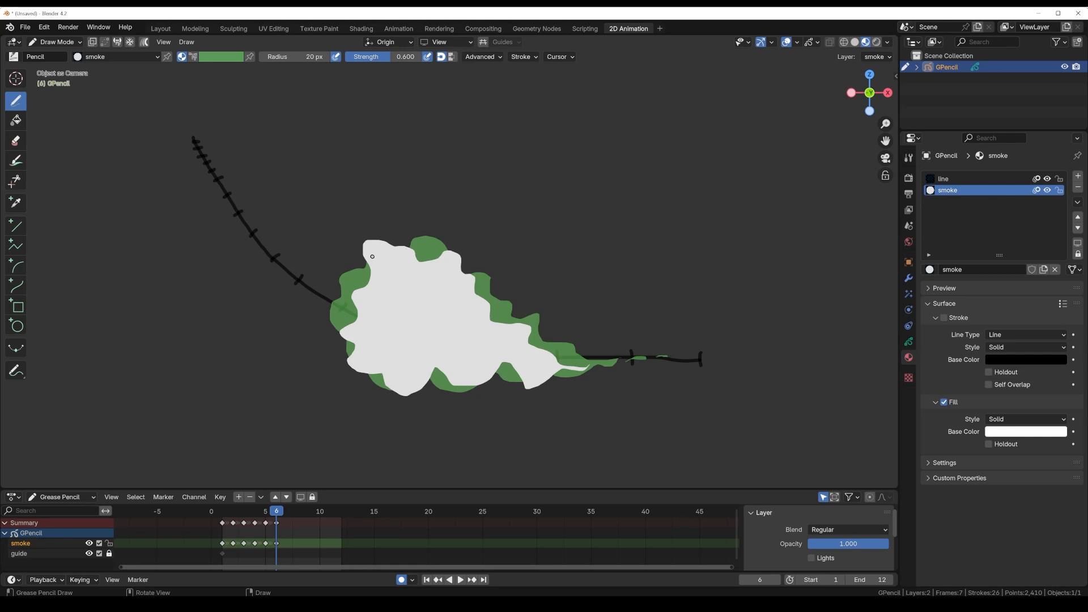
{"action": "mouse_move", "coordinate": [373, 257]}
{"action": "left_mouse_down"}
{"action": "mouse_move", "coordinate": [342, 273]}
{"action": "mouse_move", "coordinate": [325, 313]}
{"action": "mouse_move", "coordinate": [335, 362]}
{"action": "mouse_move", "coordinate": [387, 367]}
{"action": "mouse_move", "coordinate": [401, 352]}
{"action": "left_mouse_up"}
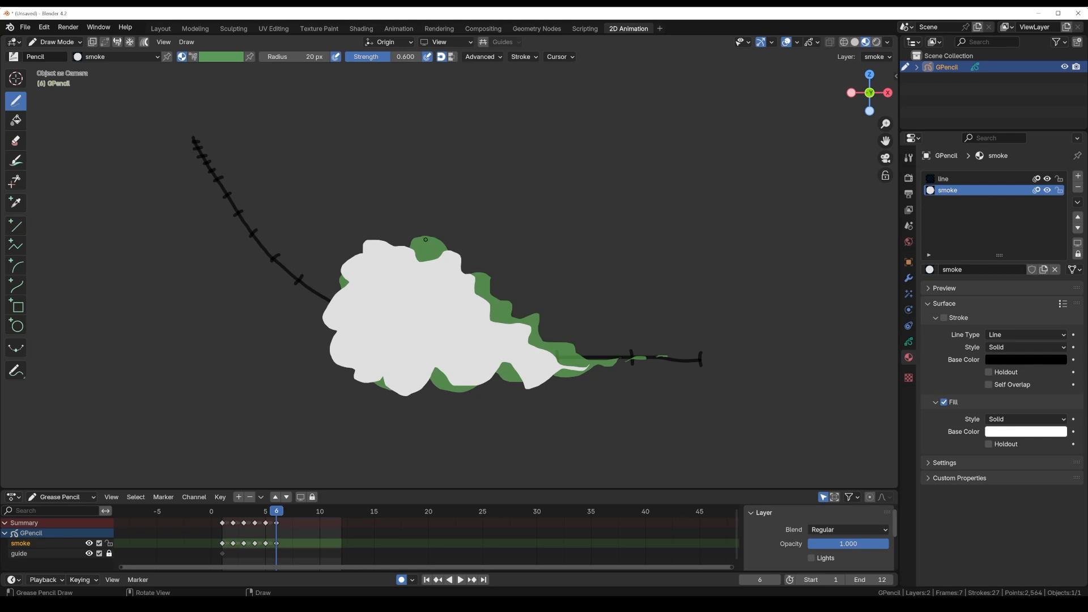
Step: Add small detached puffs on frame 6 above the cloud's upper-right edge and along its tail
{"action": "mouse_move", "coordinate": [423, 240]}
{"action": "left_mouse_down"}
{"action": "mouse_move", "coordinate": [445, 233]}
{"action": "mouse_move", "coordinate": [431, 222]}
{"action": "mouse_move", "coordinate": [415, 239]}
{"action": "left_mouse_up"}
{"action": "mouse_move", "coordinate": [487, 278]}
{"action": "left_mouse_down"}
{"action": "mouse_move", "coordinate": [498, 272]}
{"action": "mouse_move", "coordinate": [485, 268]}
{"action": "left_mouse_up"}
{"action": "mouse_move", "coordinate": [522, 316]}
{"action": "left_mouse_down"}
{"action": "mouse_move", "coordinate": [545, 306]}
{"action": "mouse_move", "coordinate": [518, 315]}
{"action": "left_mouse_up"}
{"action": "left_click_drag", "start_coordinate": [612, 359], "coordinate": [559, 335]}
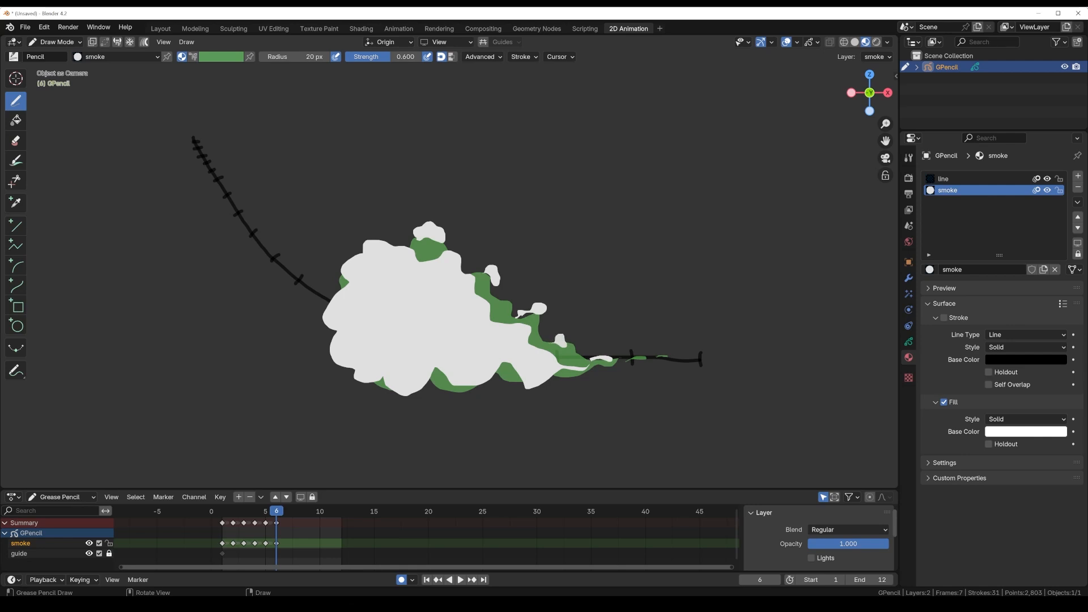
Step: On frame 7, draw a narrower billowing cloud reaching the guide's seventh tick, with a thin wavy tail to the third tick
{"action": "key", "text": "Right"}
{"action": "left_click_drag", "start_coordinate": [547, 366], "coordinate": [547, 366]}
{"action": "mouse_move", "coordinate": [356, 250]}
{"action": "left_mouse_down"}
{"action": "mouse_move", "coordinate": [312, 256]}
{"action": "mouse_move", "coordinate": [279, 313]}
{"action": "mouse_move", "coordinate": [326, 347]}
{"action": "left_mouse_up"}
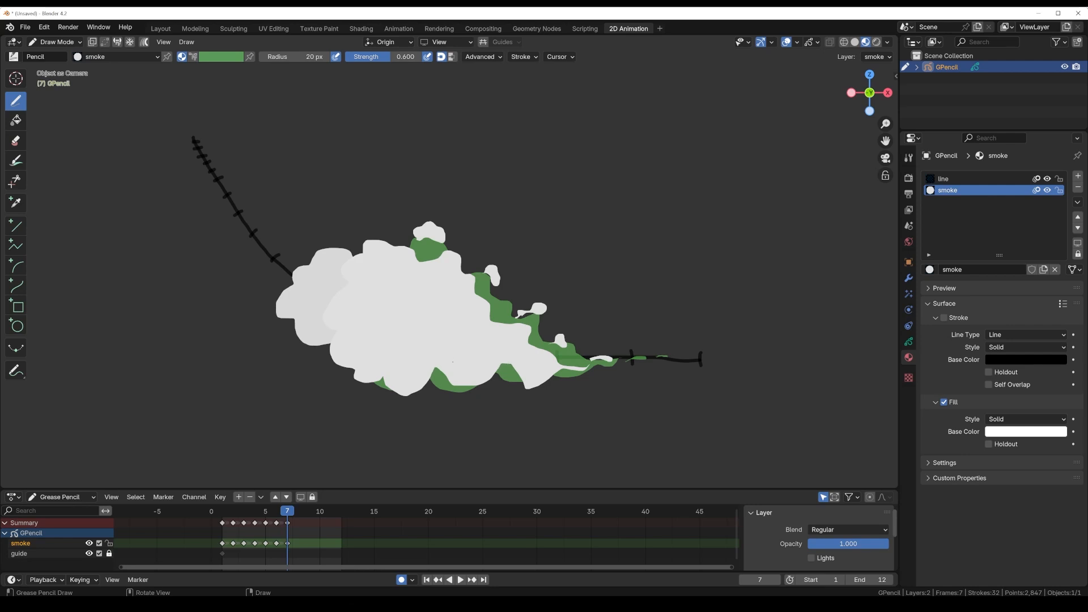
{"action": "left_click_drag", "start_coordinate": [549, 369], "coordinate": [548, 370]}
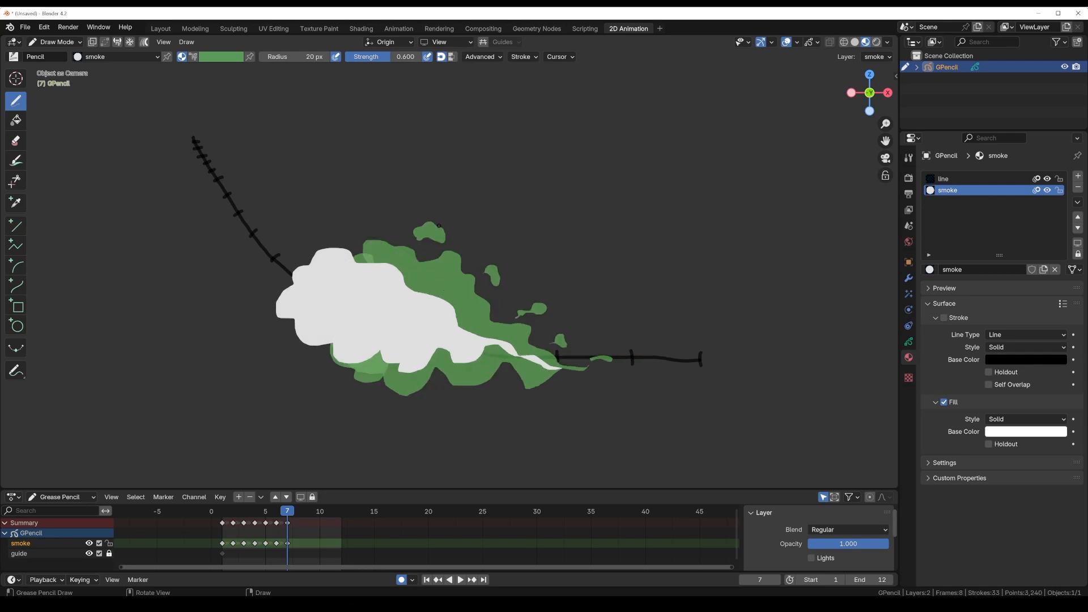
Step: Add smaller detached wisps on frame 7 above the previous puffs, along the tail and below the cloud
{"action": "mouse_move", "coordinate": [425, 215]}
{"action": "left_mouse_down"}
{"action": "mouse_move", "coordinate": [442, 218]}
{"action": "mouse_move", "coordinate": [433, 206]}
{"action": "left_mouse_up"}
{"action": "mouse_move", "coordinate": [497, 264]}
{"action": "left_mouse_down"}
{"action": "mouse_move", "coordinate": [503, 256]}
{"action": "mouse_move", "coordinate": [497, 262]}
{"action": "left_mouse_up"}
{"action": "mouse_move", "coordinate": [522, 303]}
{"action": "left_mouse_down"}
{"action": "mouse_move", "coordinate": [545, 296]}
{"action": "mouse_move", "coordinate": [531, 299]}
{"action": "left_mouse_up"}
{"action": "left_click_drag", "start_coordinate": [559, 333], "coordinate": [561, 325]}
{"action": "left_click_drag", "start_coordinate": [591, 367], "coordinate": [576, 369]}
{"action": "mouse_move", "coordinate": [468, 379]}
{"action": "left_mouse_down"}
{"action": "mouse_move", "coordinate": [483, 375]}
{"action": "mouse_move", "coordinate": [458, 374]}
{"action": "left_mouse_up"}
{"action": "mouse_move", "coordinate": [387, 383]}
{"action": "left_mouse_down"}
{"action": "mouse_move", "coordinate": [417, 394]}
{"action": "mouse_move", "coordinate": [364, 370]}
{"action": "mouse_move", "coordinate": [374, 376]}
{"action": "left_mouse_up"}
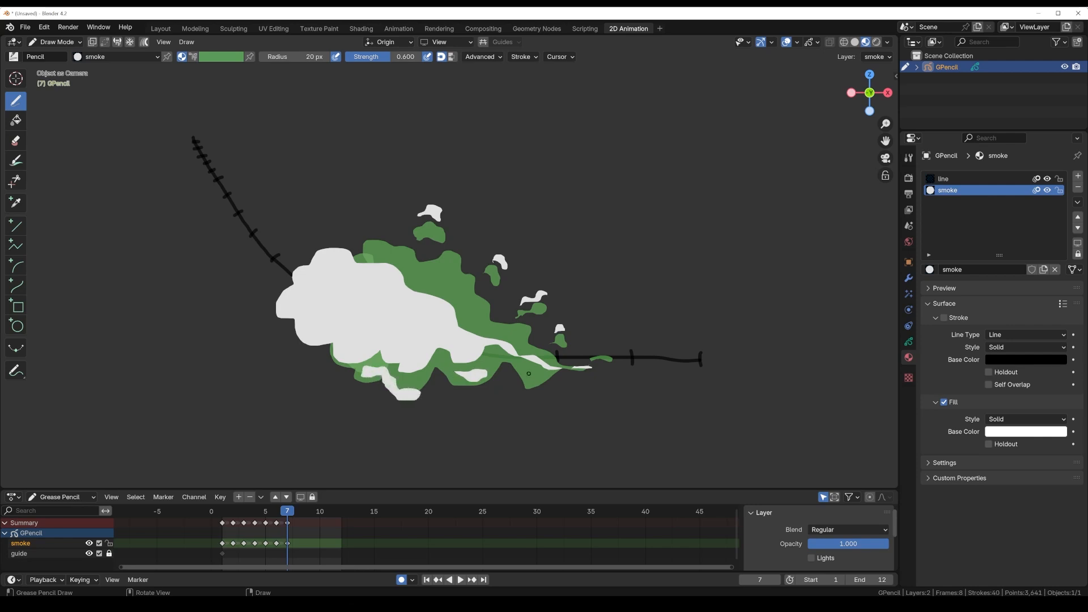
{"action": "mouse_move", "coordinate": [529, 373]}
{"action": "left_mouse_down"}
{"action": "mouse_move", "coordinate": [540, 375]}
{"action": "mouse_move", "coordinate": [506, 363]}
{"action": "left_mouse_up"}
Step: Extend the frame 7 cloud's head to the guide's eighth tick and preview the playback
{"action": "mouse_move", "coordinate": [342, 240]}
{"action": "left_mouse_down"}
{"action": "mouse_move", "coordinate": [298, 248]}
{"action": "mouse_move", "coordinate": [259, 273]}
{"action": "mouse_move", "coordinate": [277, 309]}
{"action": "left_mouse_up"}
{"action": "key", "text": "space"}
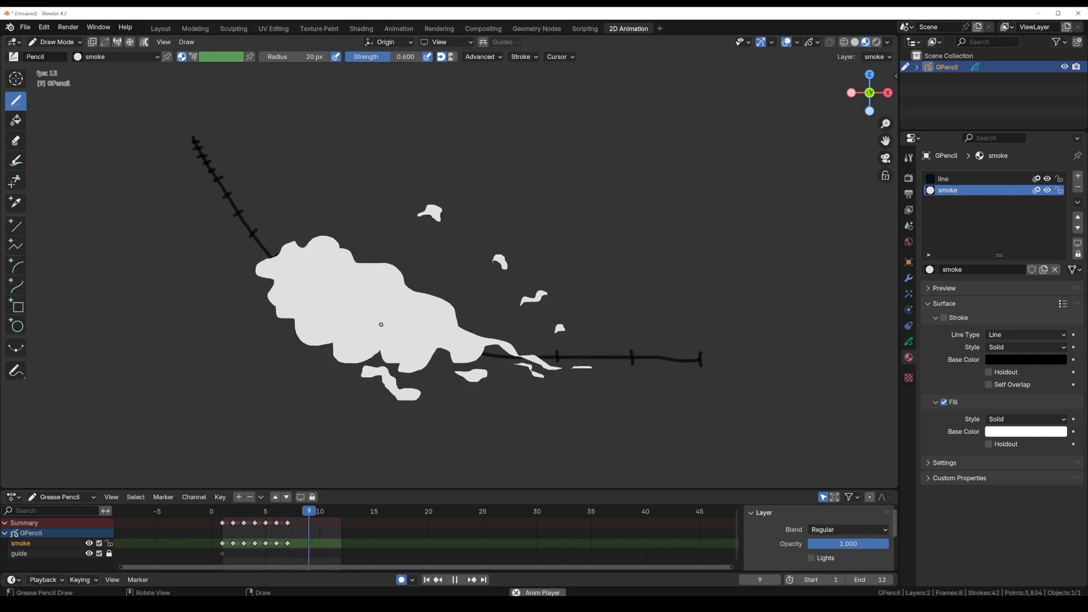
{"action": "key", "text": "space"}
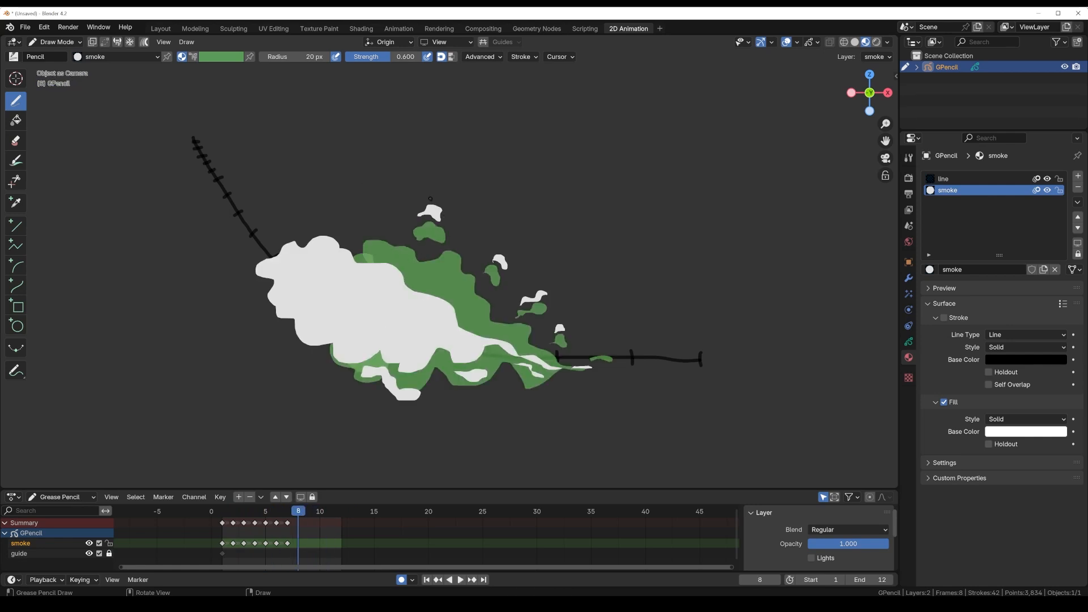
Step: On frame 8, draw thinner wisps drifting outward from the previous detached pieces above, behind and below the smoke
{"action": "left_click_drag", "start_coordinate": [426, 198], "coordinate": [441, 197]}
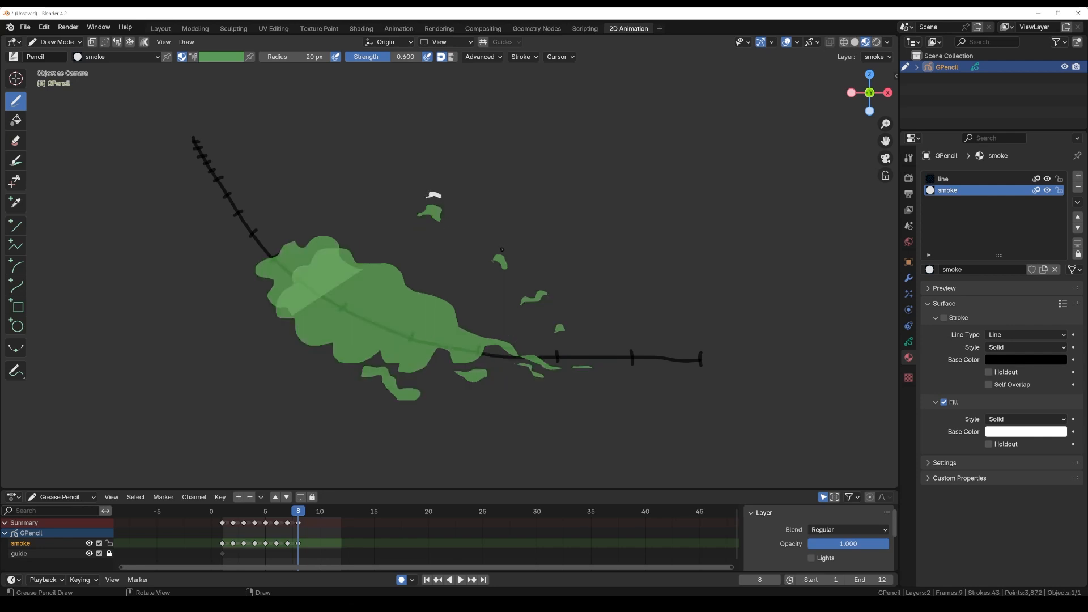
{"action": "left_click_drag", "start_coordinate": [501, 249], "coordinate": [510, 251]}
{"action": "left_click_drag", "start_coordinate": [534, 289], "coordinate": [541, 285]}
{"action": "left_click_drag", "start_coordinate": [520, 348], "coordinate": [562, 363]}
{"action": "left_click_drag", "start_coordinate": [560, 326], "coordinate": [557, 324]}
{"action": "mouse_move", "coordinate": [357, 378]}
{"action": "left_mouse_down"}
{"action": "mouse_move", "coordinate": [401, 399]}
{"action": "mouse_move", "coordinate": [363, 376]}
{"action": "left_mouse_up"}
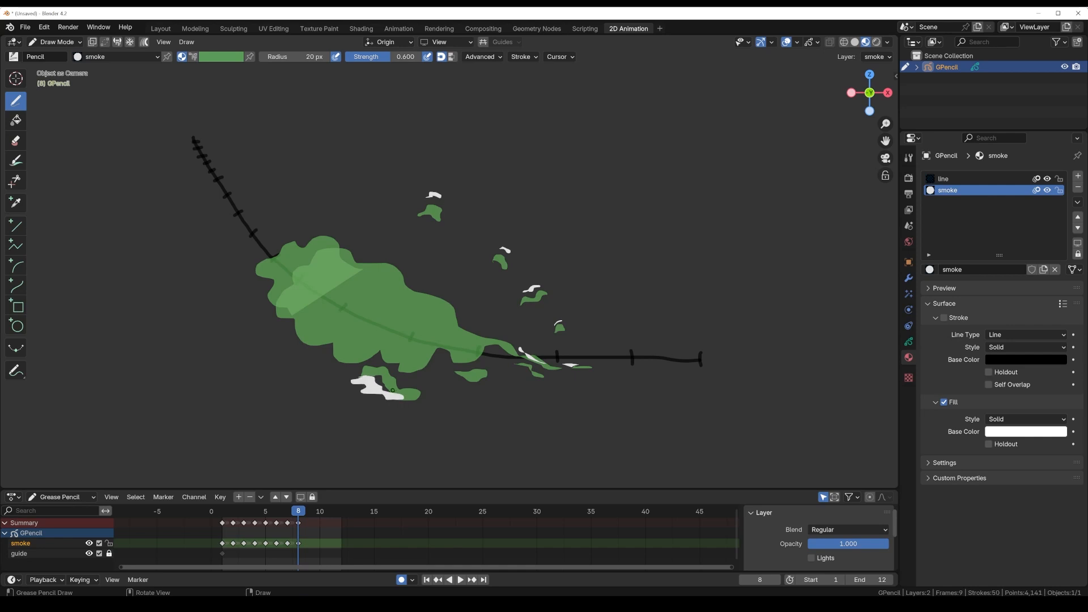
{"action": "mouse_move", "coordinate": [449, 376]}
{"action": "left_mouse_down"}
{"action": "mouse_move", "coordinate": [470, 391]}
{"action": "mouse_move", "coordinate": [469, 369]}
{"action": "left_mouse_up"}
Step: Draw frame 8's slimmer main smoke body up to the guide's ninth tick, add detached puffs along both sides, and preview the playback
{"action": "mouse_move", "coordinate": [318, 240]}
{"action": "left_mouse_down"}
{"action": "mouse_move", "coordinate": [272, 230]}
{"action": "mouse_move", "coordinate": [250, 244]}
{"action": "mouse_move", "coordinate": [273, 291]}
{"action": "mouse_move", "coordinate": [322, 340]}
{"action": "mouse_move", "coordinate": [417, 354]}
{"action": "mouse_move", "coordinate": [478, 343]}
{"action": "mouse_move", "coordinate": [318, 267]}
{"action": "mouse_move", "coordinate": [326, 230]}
{"action": "mouse_move", "coordinate": [264, 232]}
{"action": "mouse_move", "coordinate": [298, 221]}
{"action": "left_mouse_up"}
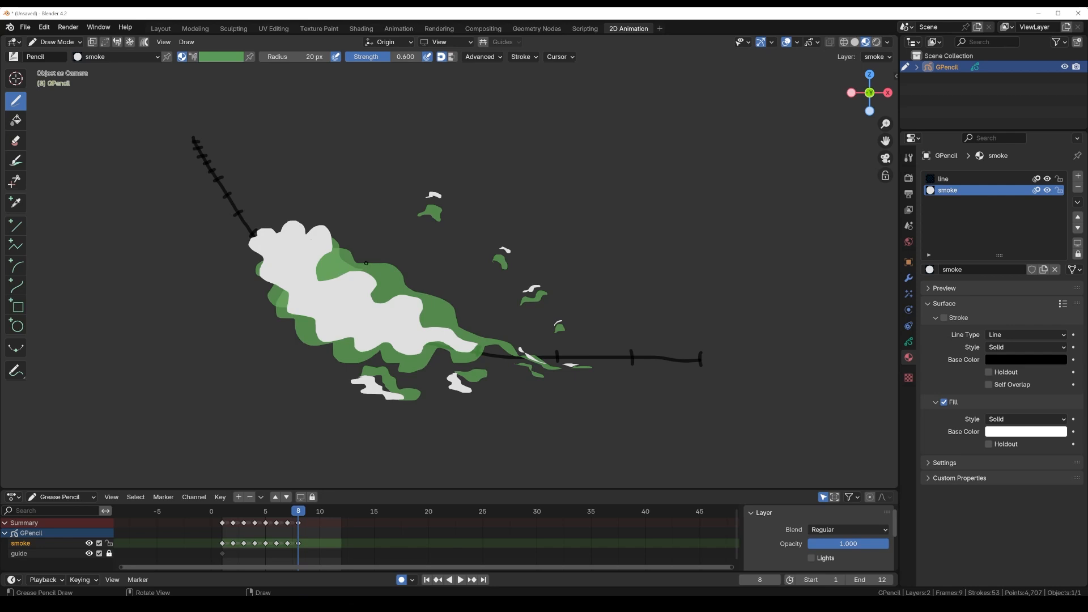
{"action": "mouse_move", "coordinate": [368, 267]}
{"action": "left_mouse_down"}
{"action": "mouse_move", "coordinate": [391, 274]}
{"action": "mouse_move", "coordinate": [397, 252]}
{"action": "mouse_move", "coordinate": [363, 260]}
{"action": "left_mouse_up"}
{"action": "mouse_move", "coordinate": [442, 295]}
{"action": "left_mouse_down"}
{"action": "mouse_move", "coordinate": [460, 316]}
{"action": "mouse_move", "coordinate": [463, 298]}
{"action": "mouse_move", "coordinate": [450, 285]}
{"action": "mouse_move", "coordinate": [436, 292]}
{"action": "left_mouse_up"}
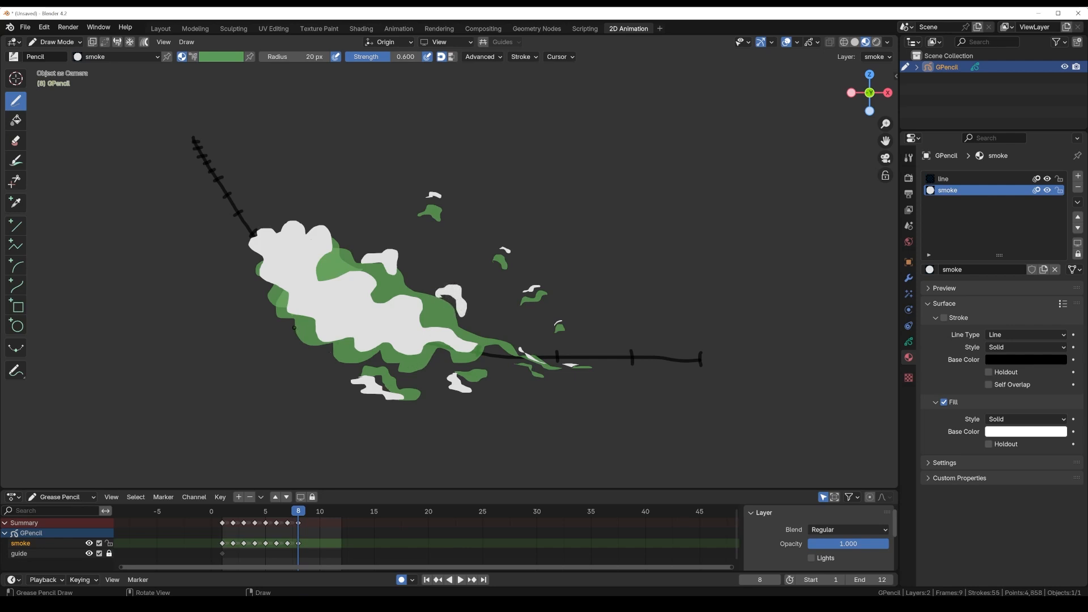
{"action": "mouse_move", "coordinate": [295, 330]}
{"action": "left_mouse_down"}
{"action": "mouse_move", "coordinate": [314, 346]}
{"action": "mouse_move", "coordinate": [296, 333]}
{"action": "left_mouse_up"}
{"action": "key", "text": "space"}
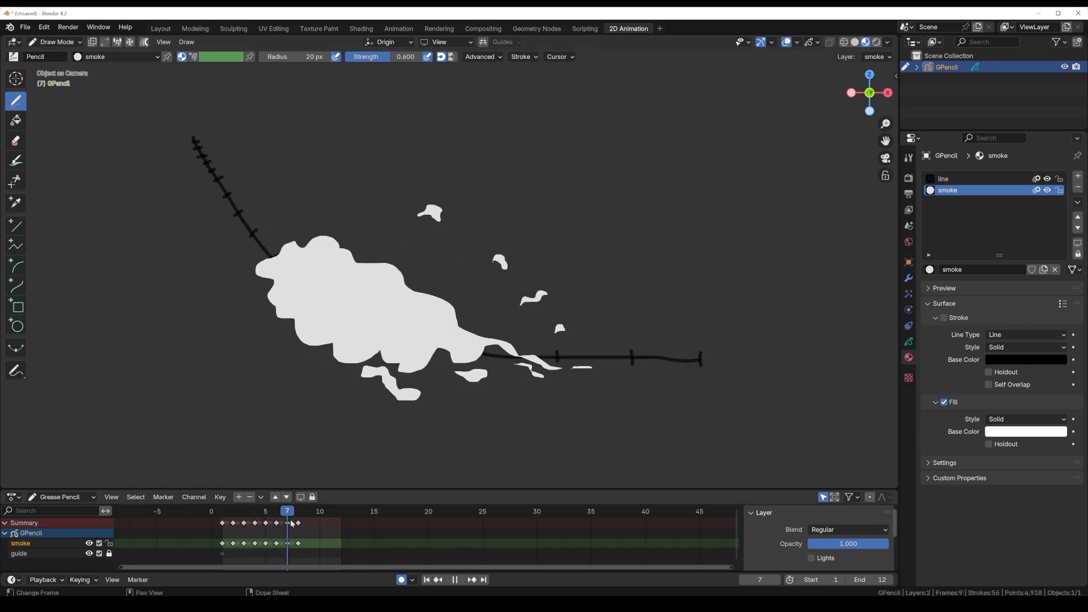
{"action": "key", "text": "space"}
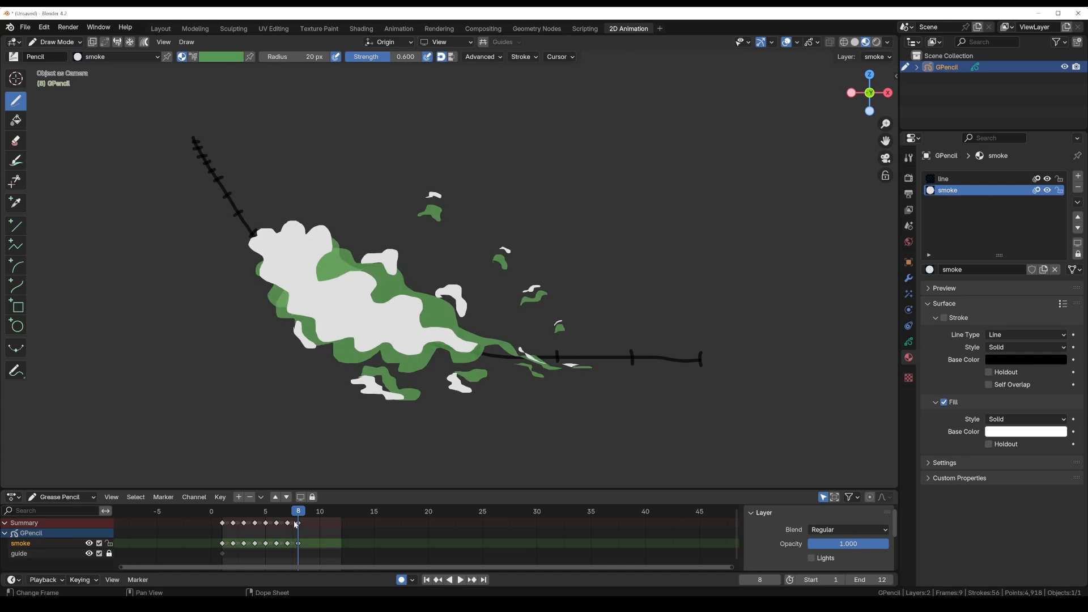
Step: On frame 9, draw a thin, irregular smoke trail in two pieces from just past the guide's ninth tick back toward the fourth tick
{"action": "key", "text": "Right"}
{"action": "mouse_move", "coordinate": [247, 237]}
{"action": "left_mouse_down"}
{"action": "mouse_move", "coordinate": [278, 217]}
{"action": "mouse_move", "coordinate": [278, 234]}
{"action": "left_mouse_up"}
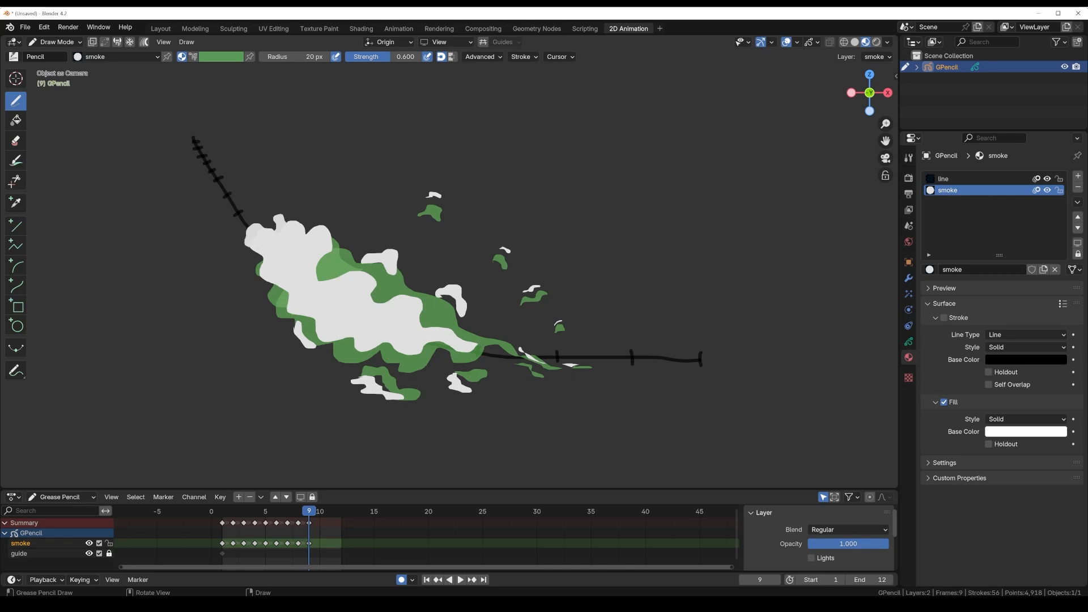
{"action": "left_click_drag", "start_coordinate": [248, 242], "coordinate": [293, 265]}
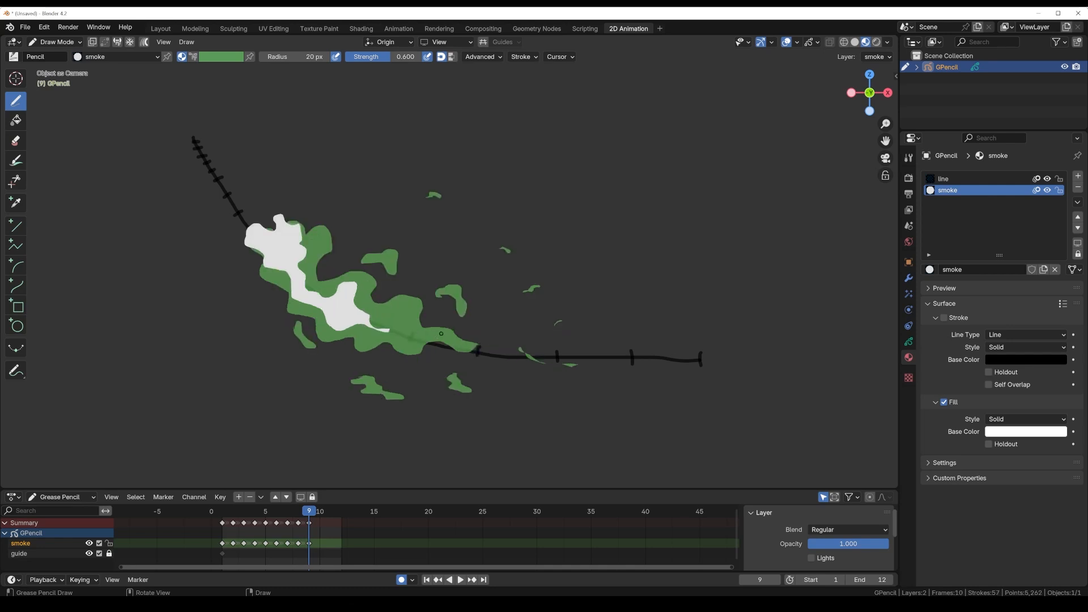
{"action": "mouse_move", "coordinate": [379, 317]}
{"action": "left_mouse_down"}
{"action": "mouse_move", "coordinate": [426, 295]}
{"action": "mouse_move", "coordinate": [391, 326]}
{"action": "mouse_move", "coordinate": [437, 326]}
{"action": "mouse_move", "coordinate": [470, 347]}
{"action": "mouse_move", "coordinate": [397, 328]}
{"action": "mouse_move", "coordinate": [414, 350]}
{"action": "mouse_move", "coordinate": [404, 325]}
{"action": "mouse_move", "coordinate": [380, 320]}
{"action": "left_mouse_up"}
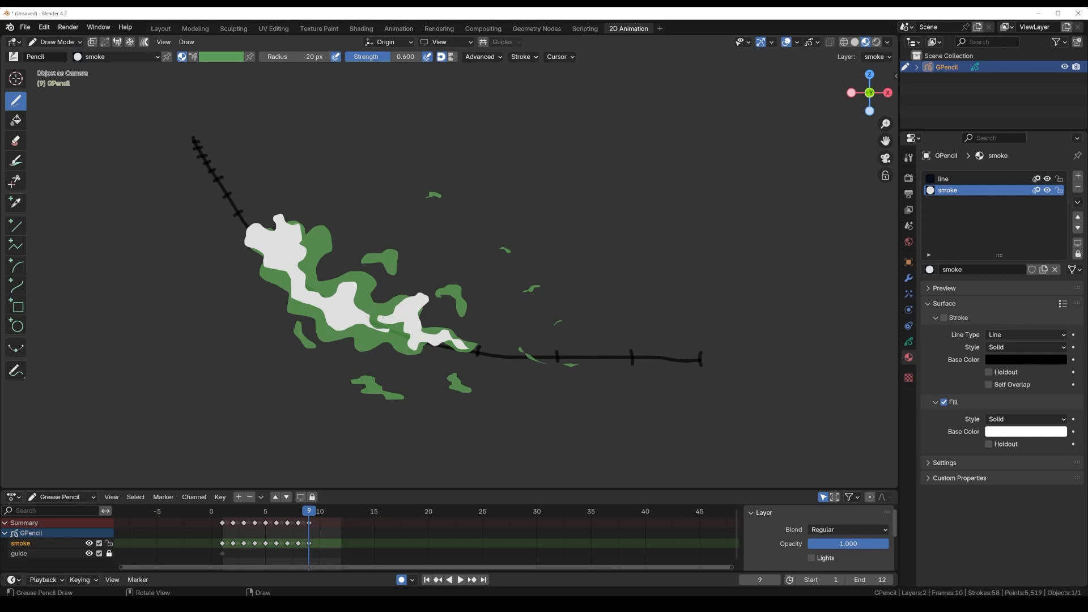
Step: Add shrinking detached wisps on frame 9 above and below the trail and along the guide behind it
{"action": "mouse_move", "coordinate": [376, 242]}
{"action": "left_mouse_down"}
{"action": "mouse_move", "coordinate": [391, 248]}
{"action": "mouse_move", "coordinate": [390, 229]}
{"action": "left_mouse_up"}
{"action": "left_click_drag", "start_coordinate": [340, 378], "coordinate": [370, 394]}
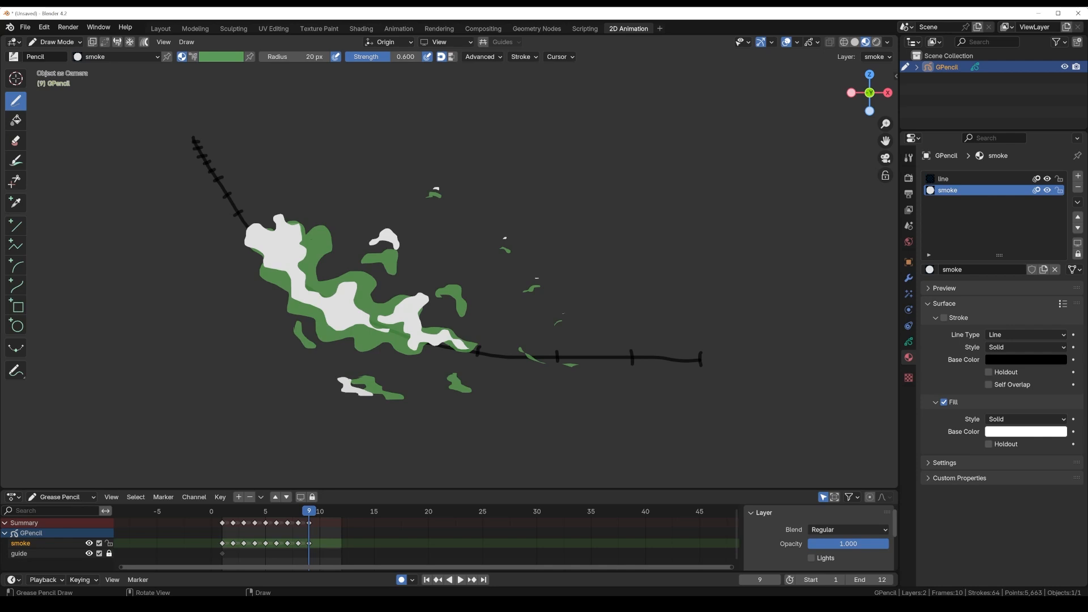
{"action": "mouse_move", "coordinate": [442, 377]}
{"action": "left_mouse_down"}
{"action": "mouse_move", "coordinate": [433, 382]}
{"action": "mouse_move", "coordinate": [445, 393]}
{"action": "mouse_move", "coordinate": [438, 379]}
{"action": "left_mouse_up"}
{"action": "left_click_drag", "start_coordinate": [520, 356], "coordinate": [488, 352]}
{"action": "mouse_move", "coordinate": [451, 278]}
{"action": "left_mouse_down"}
{"action": "mouse_move", "coordinate": [467, 286]}
{"action": "mouse_move", "coordinate": [456, 266]}
{"action": "mouse_move", "coordinate": [443, 283]}
{"action": "left_mouse_up"}
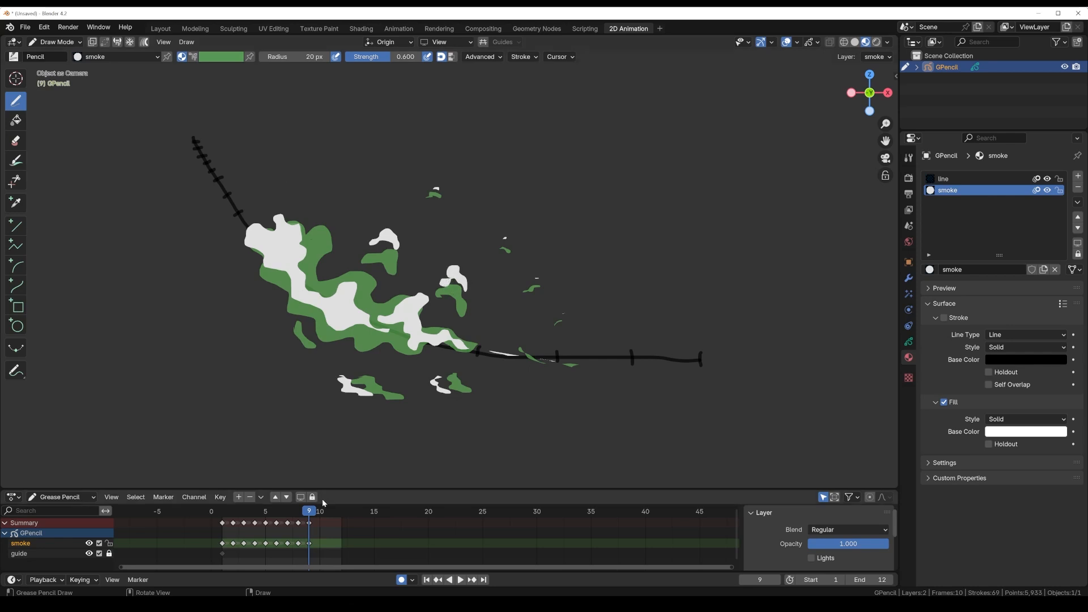
Step: On frame 10, draw a small smoke head at the guide's tenth tick, a second piece near the sixth tick, and small side puffs
{"action": "key", "text": "Right"}
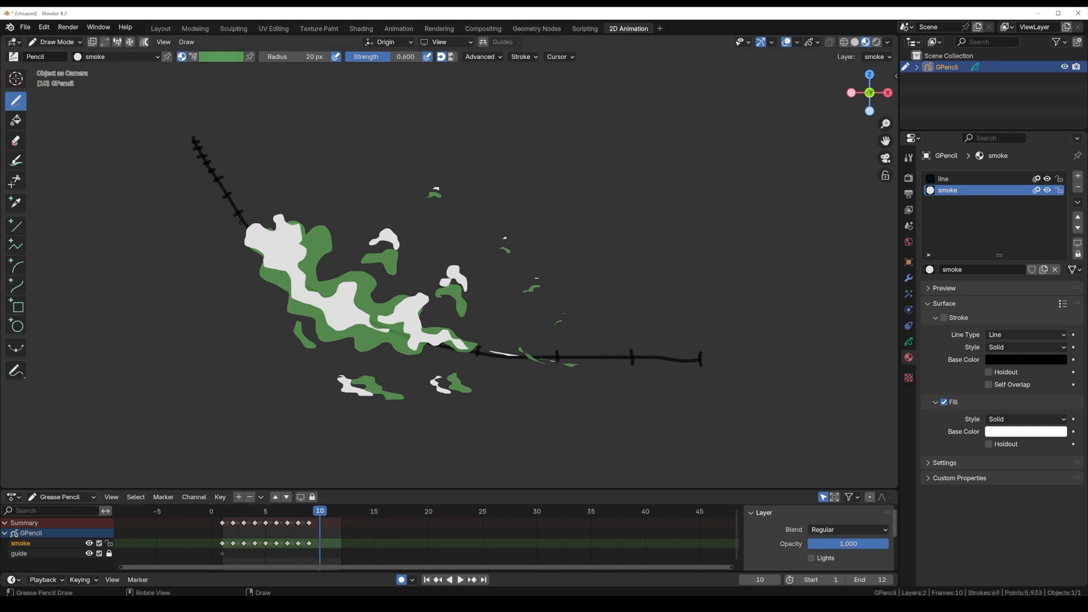
{"action": "left_click_drag", "start_coordinate": [243, 210], "coordinate": [249, 220]}
{"action": "mouse_move", "coordinate": [245, 215]}
{"action": "left_mouse_down"}
{"action": "mouse_move", "coordinate": [274, 224]}
{"action": "mouse_move", "coordinate": [240, 209]}
{"action": "left_mouse_up"}
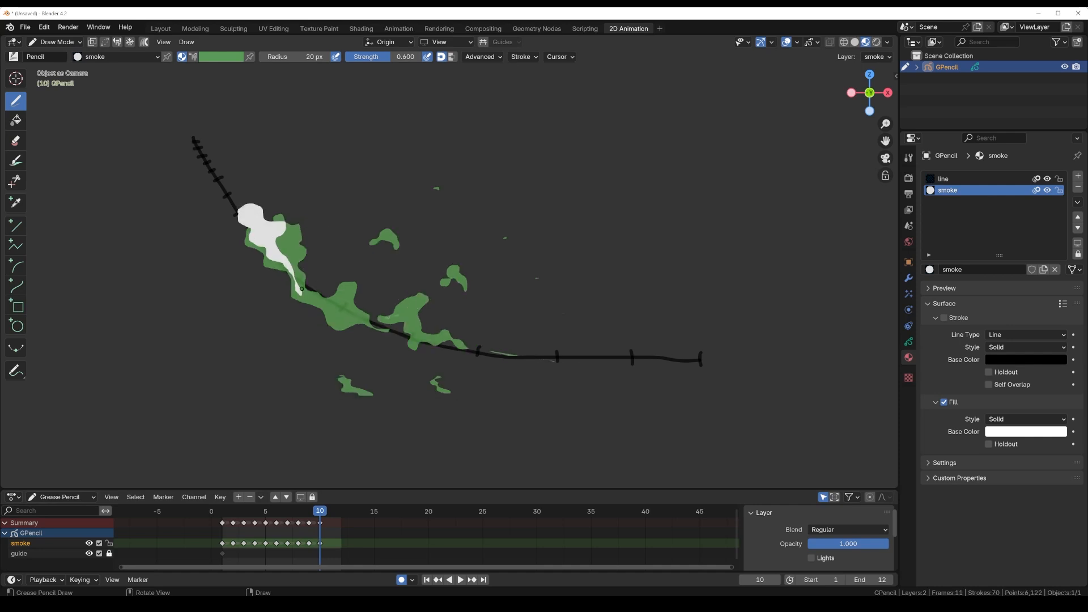
{"action": "mouse_move", "coordinate": [311, 295]}
{"action": "left_mouse_down"}
{"action": "mouse_move", "coordinate": [339, 299]}
{"action": "mouse_move", "coordinate": [351, 285]}
{"action": "mouse_move", "coordinate": [336, 304]}
{"action": "mouse_move", "coordinate": [358, 318]}
{"action": "mouse_move", "coordinate": [311, 294]}
{"action": "mouse_move", "coordinate": [307, 248]}
{"action": "mouse_move", "coordinate": [313, 259]}
{"action": "mouse_move", "coordinate": [288, 310]}
{"action": "mouse_move", "coordinate": [296, 313]}
{"action": "mouse_move", "coordinate": [286, 299]}
{"action": "left_mouse_up"}
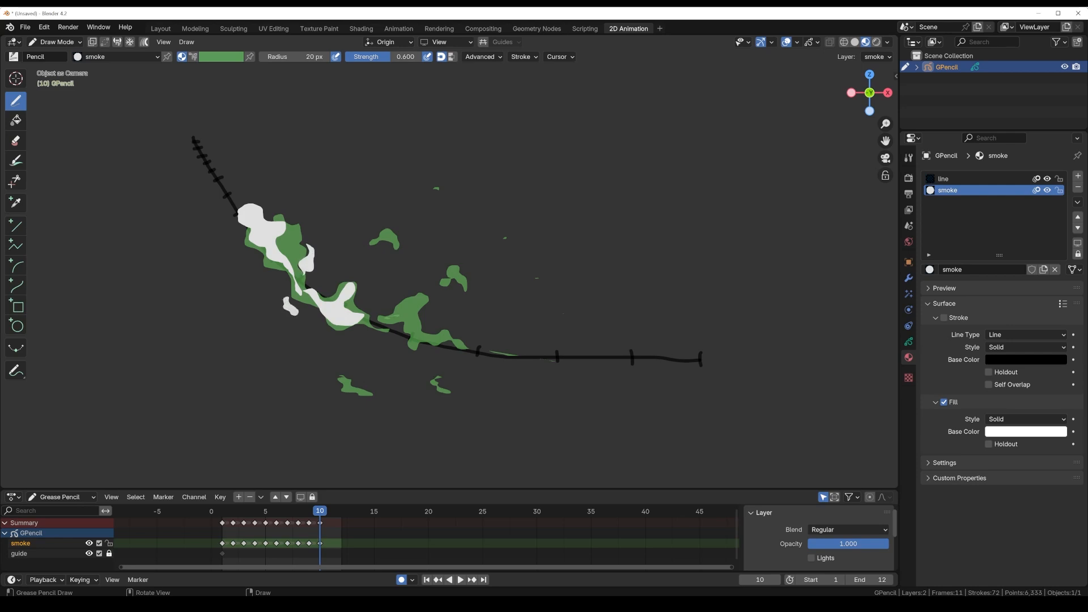
Step: Add thin curved wisps and small fragments on frame 10 over the remaining smoke pieces above, behind and below the guide
{"action": "mouse_move", "coordinate": [378, 229]}
{"action": "left_mouse_down"}
{"action": "mouse_move", "coordinate": [396, 221]}
{"action": "mouse_move", "coordinate": [392, 213]}
{"action": "mouse_move", "coordinate": [380, 228]}
{"action": "left_mouse_up"}
{"action": "left_click_drag", "start_coordinate": [455, 260], "coordinate": [451, 256]}
{"action": "mouse_move", "coordinate": [383, 309]}
{"action": "left_mouse_down"}
{"action": "mouse_move", "coordinate": [417, 287]}
{"action": "mouse_move", "coordinate": [430, 289]}
{"action": "mouse_move", "coordinate": [428, 305]}
{"action": "mouse_move", "coordinate": [424, 277]}
{"action": "mouse_move", "coordinate": [389, 305]}
{"action": "mouse_move", "coordinate": [414, 308]}
{"action": "mouse_move", "coordinate": [446, 337]}
{"action": "mouse_move", "coordinate": [428, 337]}
{"action": "mouse_move", "coordinate": [425, 324]}
{"action": "mouse_move", "coordinate": [407, 350]}
{"action": "left_mouse_up"}
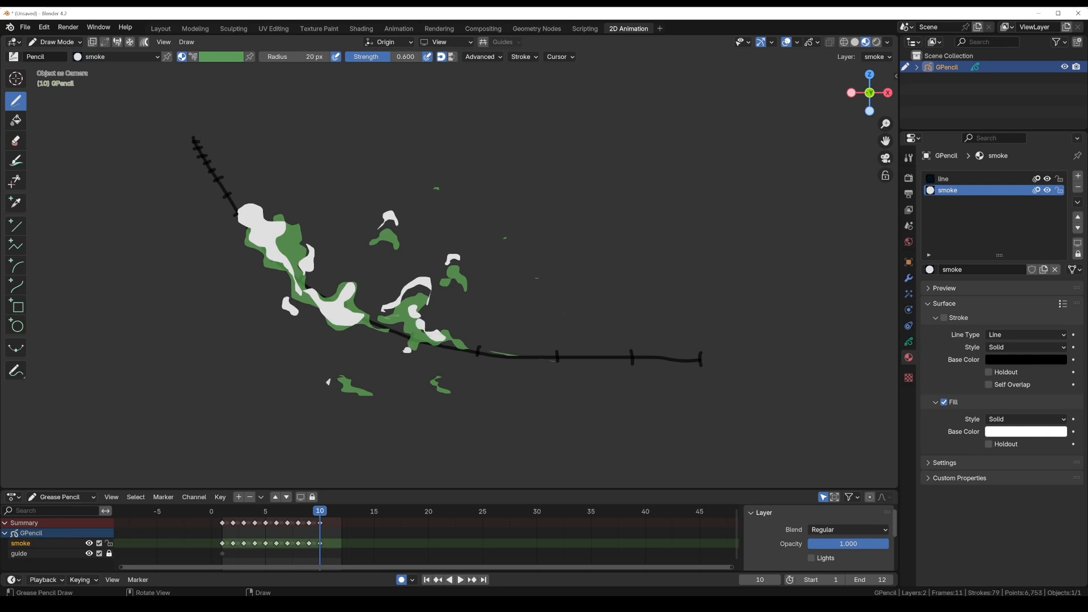
{"action": "left_click_drag", "start_coordinate": [328, 382], "coordinate": [336, 389]}
{"action": "left_click_drag", "start_coordinate": [468, 348], "coordinate": [485, 350]}
{"action": "mouse_move", "coordinate": [302, 229]}
{"action": "left_mouse_down"}
{"action": "mouse_move", "coordinate": [302, 213]}
{"action": "mouse_move", "coordinate": [300, 227]}
{"action": "left_mouse_up"}
Step: On frame 11, draw a narrow smoke streak from the guide's eleventh tick, a crescent near the sixth tick, and small outlying puffs
{"action": "key", "text": "Right"}
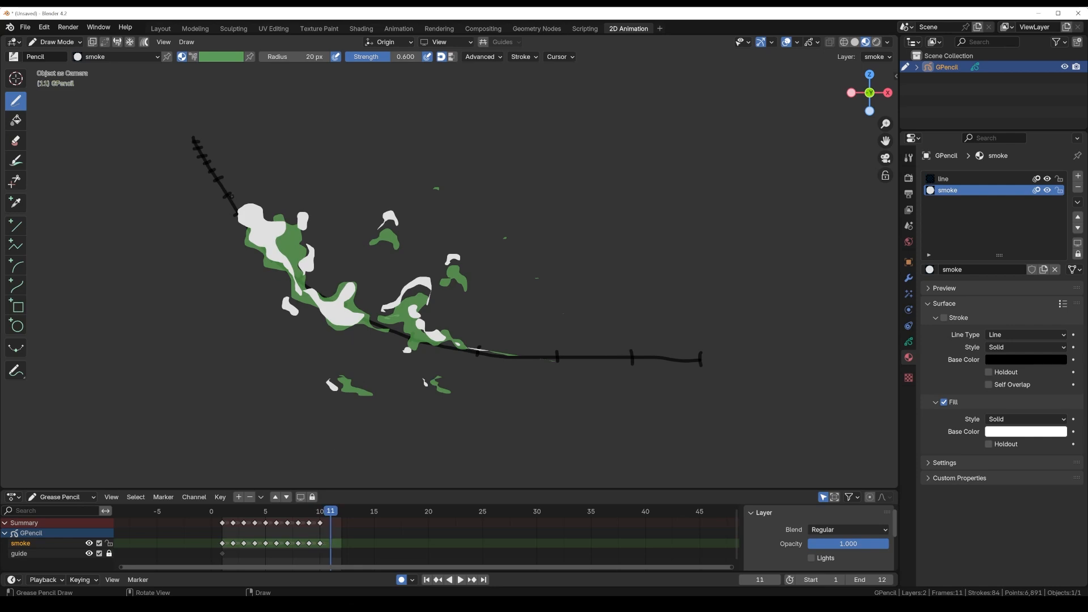
{"action": "mouse_move", "coordinate": [226, 194]}
{"action": "left_mouse_down"}
{"action": "mouse_move", "coordinate": [238, 223]}
{"action": "mouse_move", "coordinate": [235, 204]}
{"action": "mouse_move", "coordinate": [264, 242]}
{"action": "mouse_move", "coordinate": [227, 196]}
{"action": "left_mouse_up"}
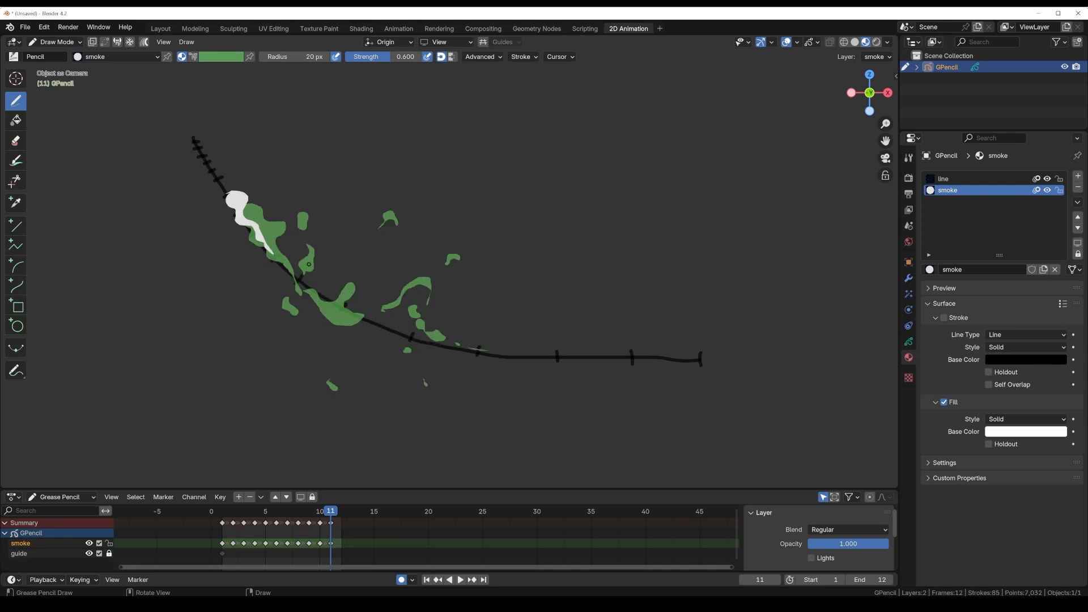
{"action": "left_click_drag", "start_coordinate": [282, 300], "coordinate": [280, 308]}
{"action": "left_click_drag", "start_coordinate": [302, 209], "coordinate": [298, 201]}
{"action": "left_click_drag", "start_coordinate": [381, 203], "coordinate": [383, 202]}
{"action": "mouse_move", "coordinate": [322, 303]}
{"action": "left_mouse_down"}
{"action": "mouse_move", "coordinate": [349, 320]}
{"action": "mouse_move", "coordinate": [332, 319]}
{"action": "left_mouse_up"}
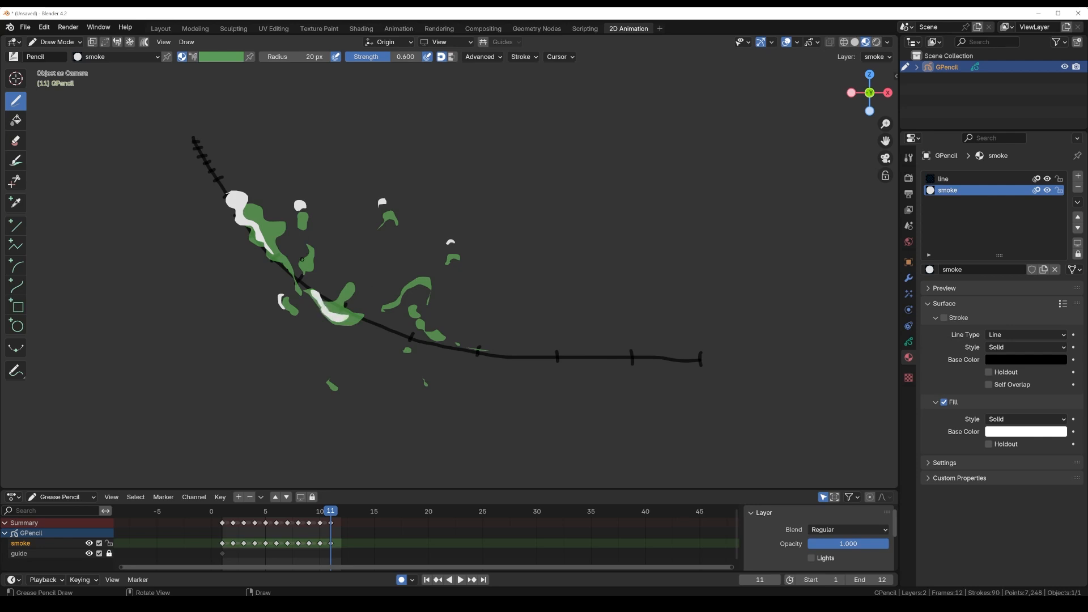
Step: Add thin slivers and tiny fragments on frame 11 beside the streak and over the remaining wisps near the guide's middle
{"action": "mouse_move", "coordinate": [282, 232]}
{"action": "left_mouse_down"}
{"action": "mouse_move", "coordinate": [278, 219]}
{"action": "mouse_move", "coordinate": [284, 252]}
{"action": "mouse_move", "coordinate": [281, 224]}
{"action": "left_mouse_up"}
{"action": "left_click_drag", "start_coordinate": [310, 257], "coordinate": [313, 249]}
{"action": "left_click_drag", "start_coordinate": [349, 289], "coordinate": [345, 278]}
{"action": "mouse_move", "coordinate": [380, 297]}
{"action": "left_mouse_down"}
{"action": "mouse_move", "coordinate": [425, 273]}
{"action": "mouse_move", "coordinate": [380, 297]}
{"action": "left_mouse_up"}
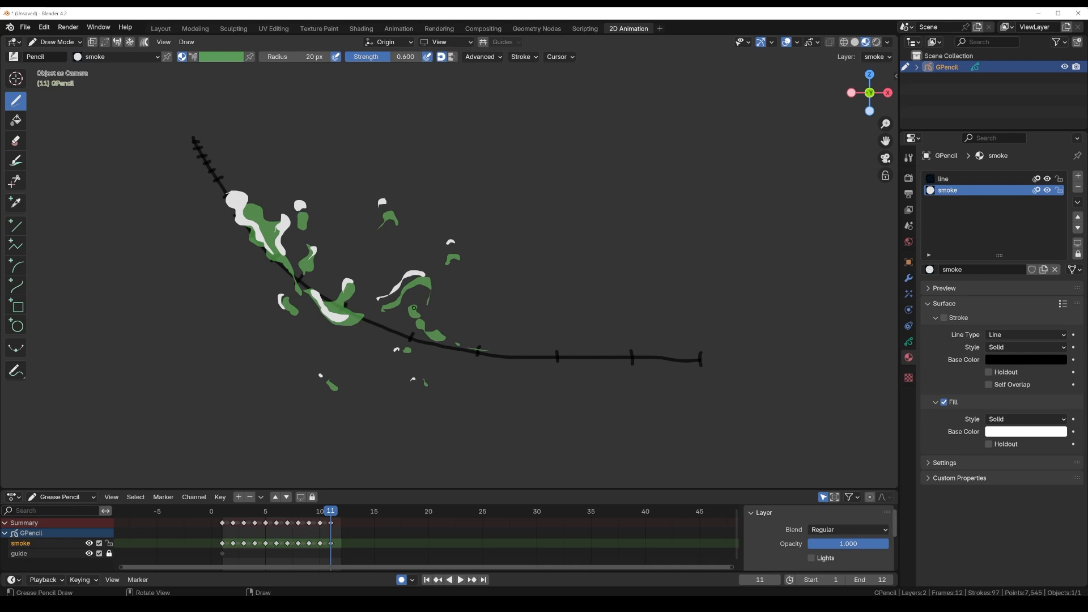
{"action": "left_click_drag", "start_coordinate": [412, 309], "coordinate": [404, 315]}
Step: Advance to frame 12 and set the animation's end frame to 18
{"action": "key", "text": "Right"}
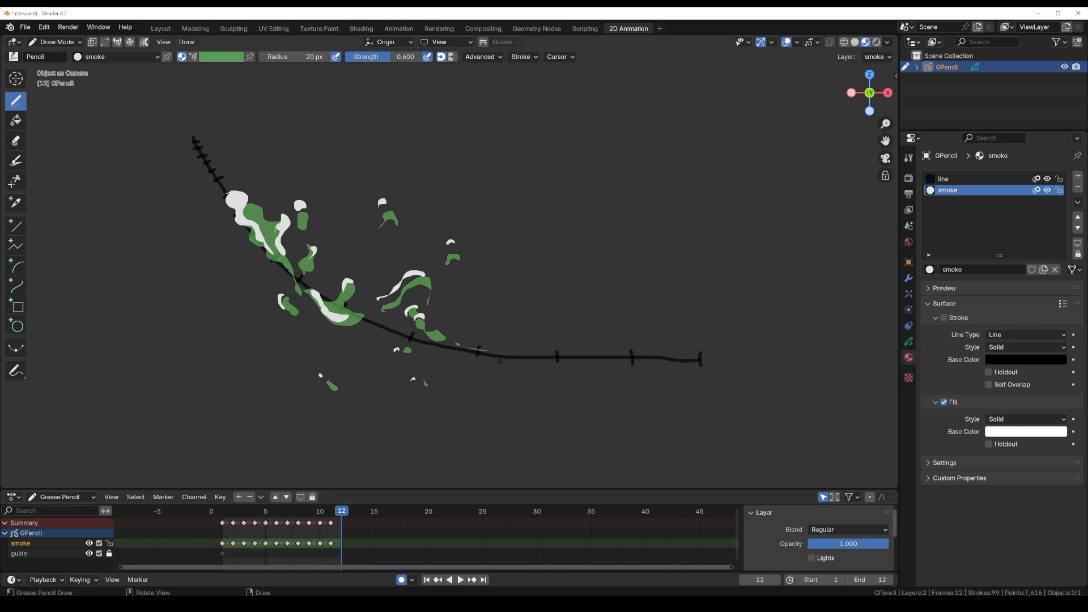
{"action": "left_click", "coordinate": [887, 581]}
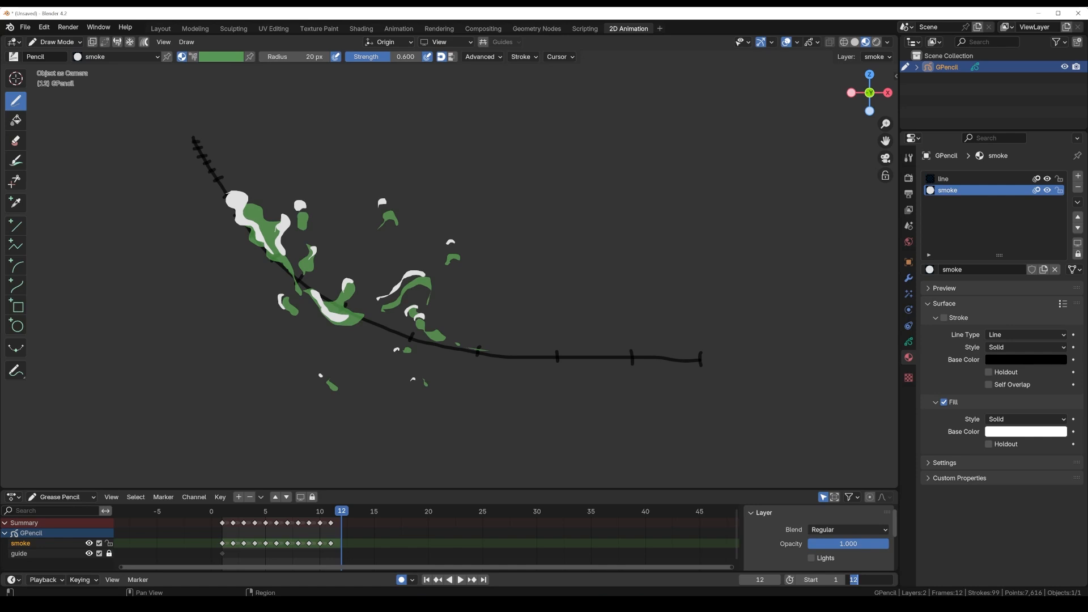
{"action": "type", "text": "18"}
{"action": "key", "text": "Return"}
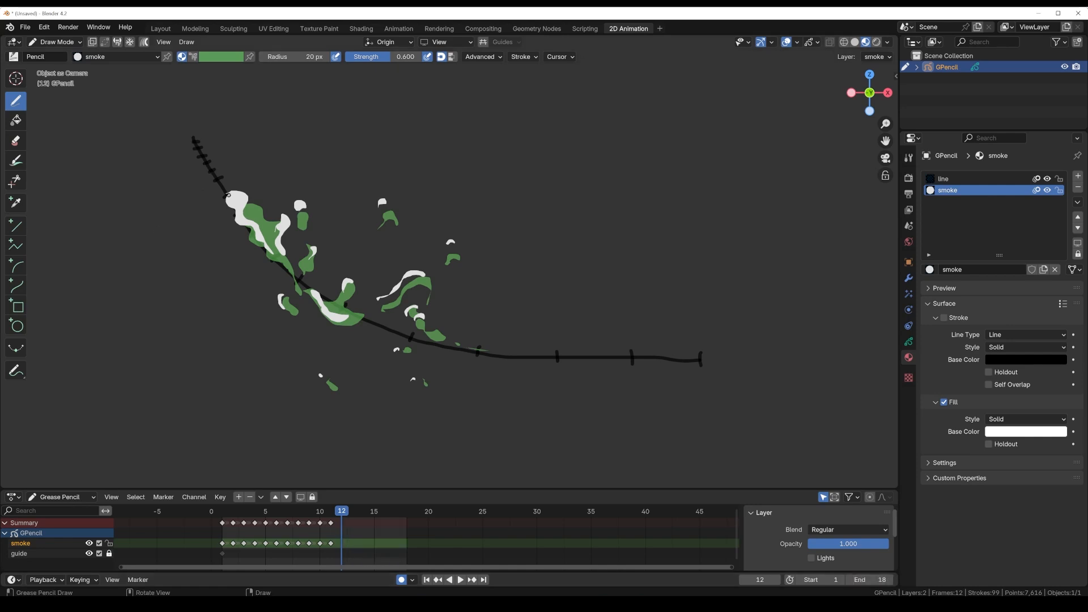
Step: On frame 12, draw a small wavy smoke piece near the guide's twelfth tick and thinner slivers over the remaining wisps
{"action": "mouse_move", "coordinate": [223, 185]}
{"action": "left_mouse_down"}
{"action": "mouse_move", "coordinate": [238, 191]}
{"action": "mouse_move", "coordinate": [229, 208]}
{"action": "mouse_move", "coordinate": [222, 186]}
{"action": "left_mouse_up"}
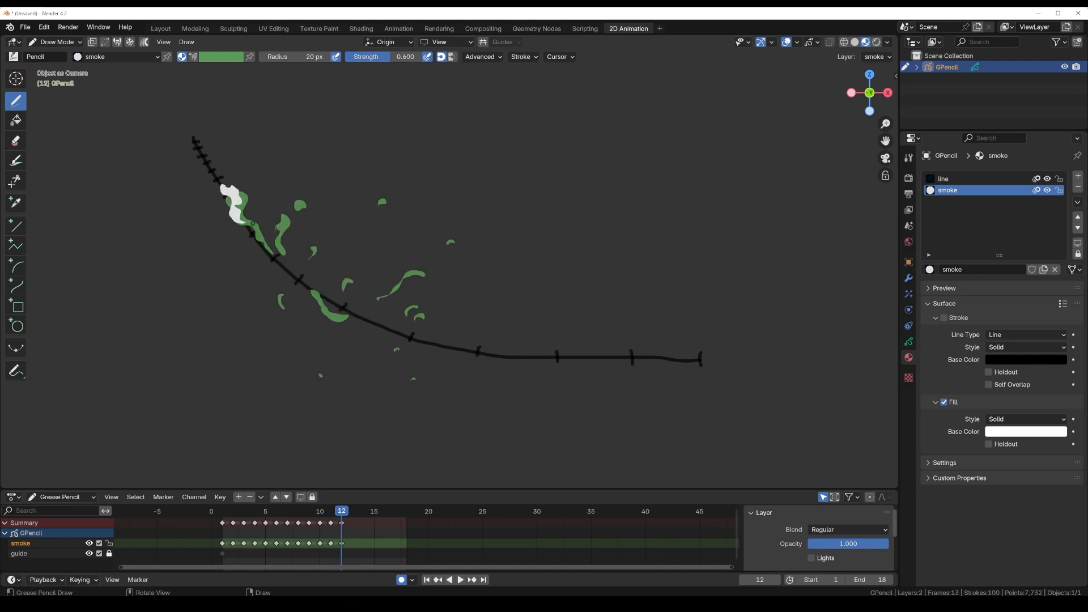
{"action": "left_click_drag", "start_coordinate": [253, 227], "coordinate": [260, 234]}
{"action": "mouse_move", "coordinate": [284, 219]}
{"action": "left_mouse_down"}
{"action": "mouse_move", "coordinate": [282, 244]}
{"action": "mouse_move", "coordinate": [297, 199]}
{"action": "left_mouse_up"}
{"action": "left_click_drag", "start_coordinate": [313, 255], "coordinate": [323, 246]}
{"action": "left_click_drag", "start_coordinate": [316, 301], "coordinate": [329, 318]}
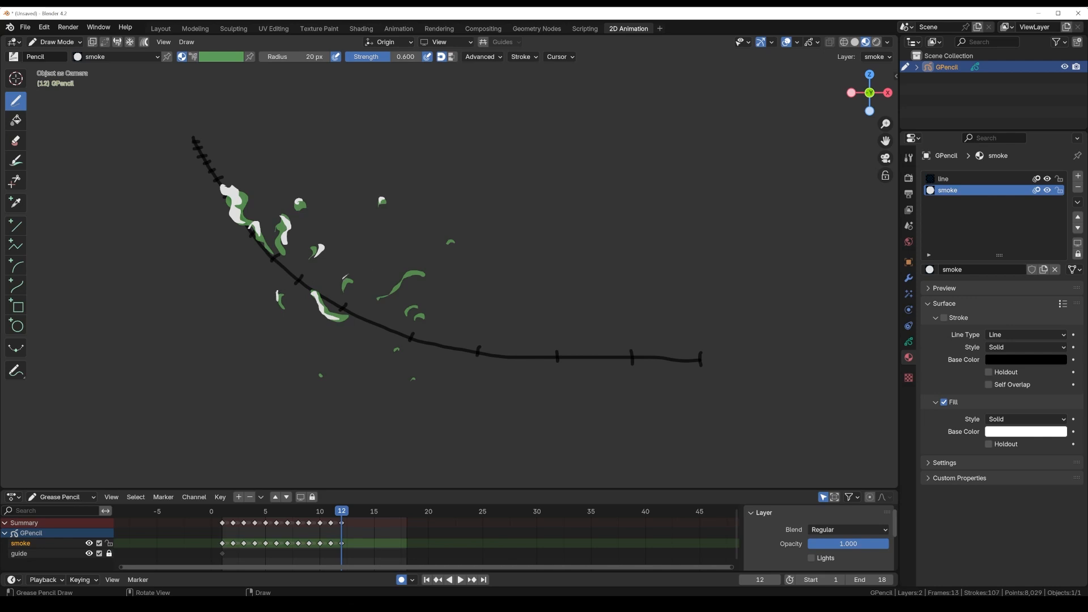
{"action": "mouse_move", "coordinate": [344, 278]}
{"action": "left_mouse_down"}
{"action": "mouse_move", "coordinate": [354, 268]}
{"action": "mouse_move", "coordinate": [345, 274]}
{"action": "mouse_move", "coordinate": [400, 282]}
{"action": "mouse_move", "coordinate": [415, 269]}
{"action": "mouse_move", "coordinate": [403, 274]}
{"action": "mouse_move", "coordinate": [405, 312]}
{"action": "left_mouse_up"}
Step: On frame 13, draw a small smoke streak near the guide's upper end and thinner slivers over the remaining outlying wisps
{"action": "key", "text": "Right"}
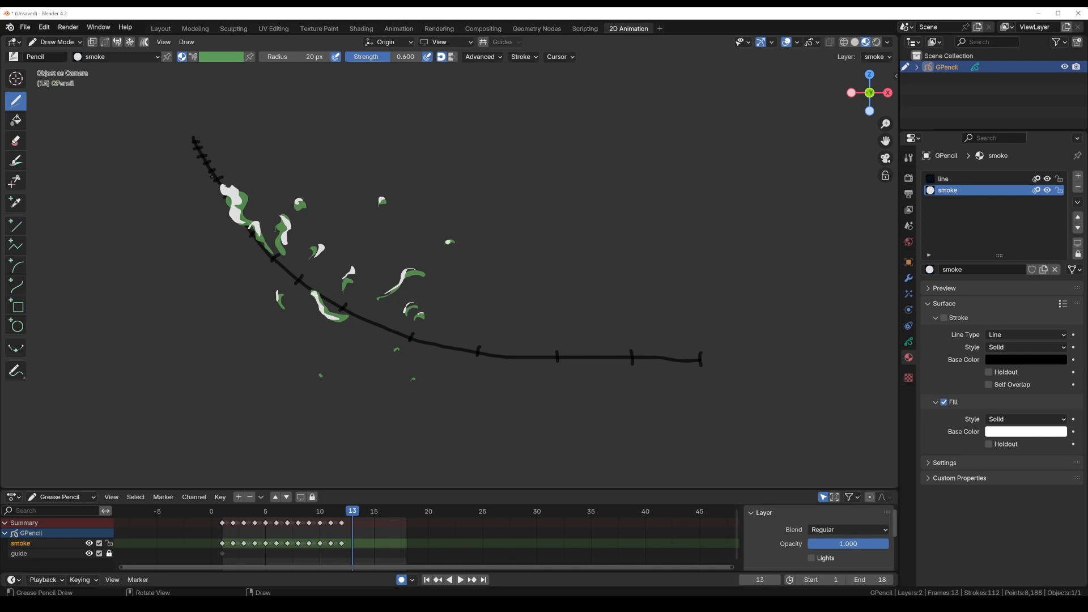
{"action": "mouse_move", "coordinate": [221, 180]}
{"action": "left_mouse_down"}
{"action": "mouse_move", "coordinate": [231, 205]}
{"action": "mouse_move", "coordinate": [223, 181]}
{"action": "left_mouse_up"}
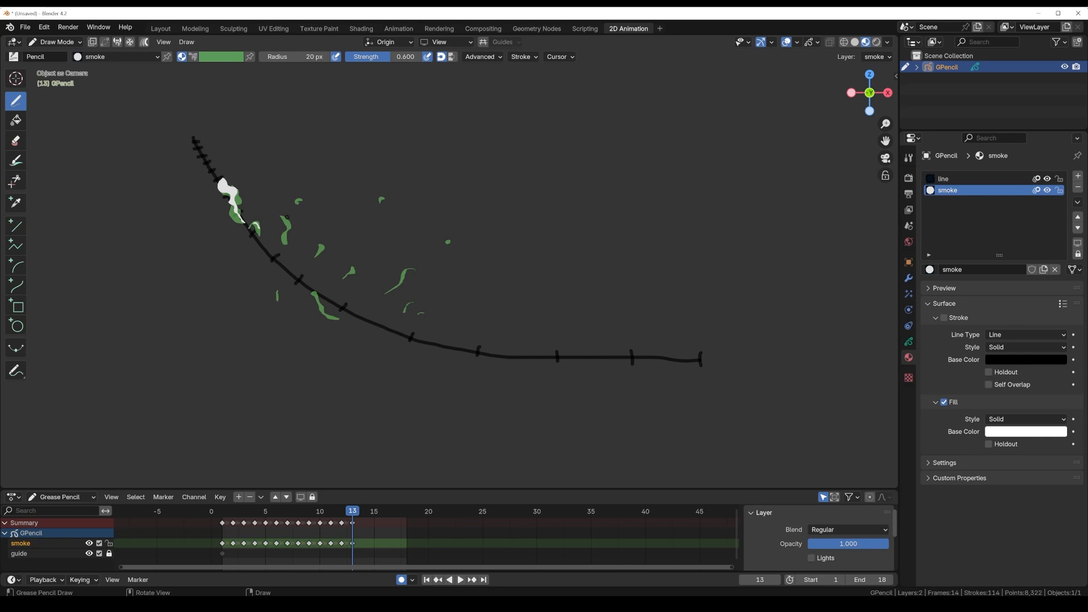
{"action": "left_click_drag", "start_coordinate": [282, 216], "coordinate": [287, 223]}
{"action": "left_click_drag", "start_coordinate": [386, 289], "coordinate": [404, 267]}
{"action": "left_click_drag", "start_coordinate": [405, 310], "coordinate": [409, 302]}
{"action": "left_click_drag", "start_coordinate": [316, 304], "coordinate": [322, 313]}
{"action": "left_click_drag", "start_coordinate": [355, 269], "coordinate": [348, 277]}
Step: On frame 14, draw a thin smoke sliver beside the guide's upper part and smaller fragments over two outlying wisps
{"action": "key", "text": "Right"}
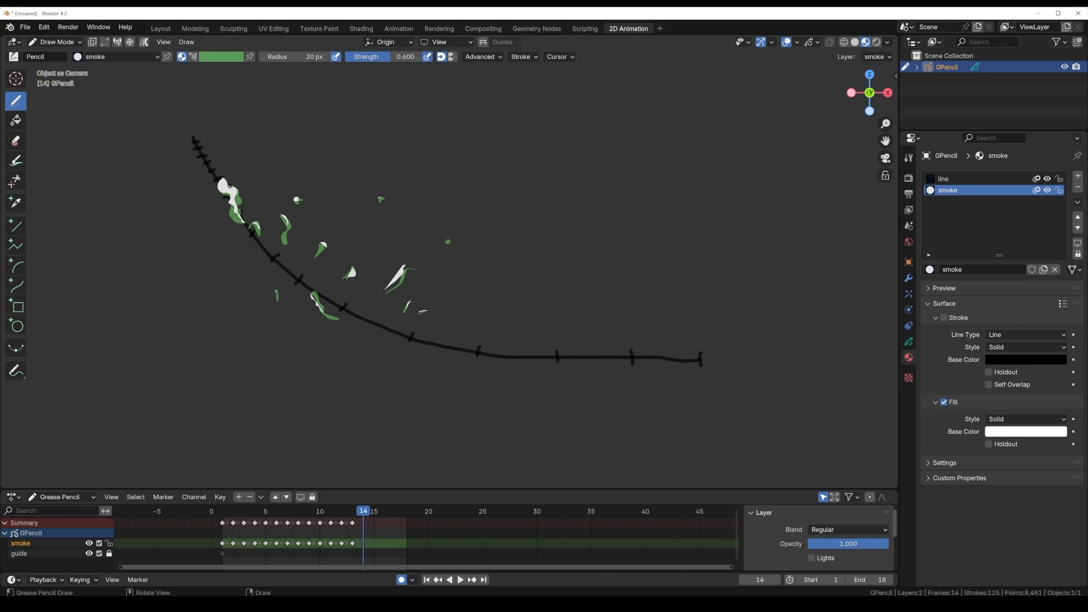
{"action": "left_click_drag", "start_coordinate": [223, 176], "coordinate": [238, 205]}
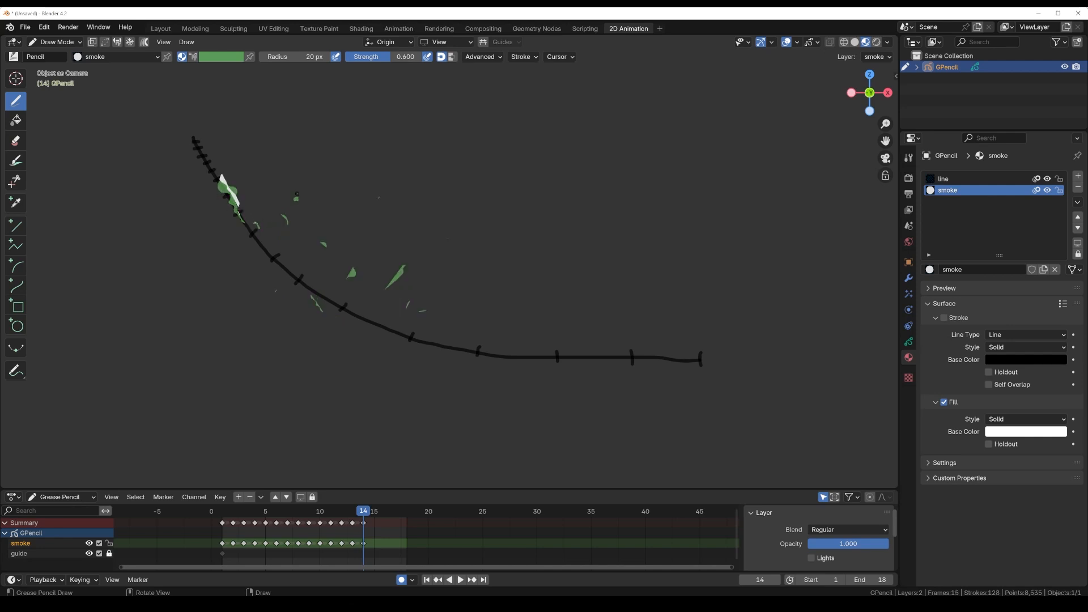
{"action": "left_click_drag", "start_coordinate": [392, 278], "coordinate": [400, 262]}
{"action": "left_click_drag", "start_coordinate": [351, 271], "coordinate": [349, 264]}
Step: Draw a short wavy smoke piece and tiny specks on frame 15, then a smaller wavy piece higher on the guide on frame 16
{"action": "key", "text": "Right"}
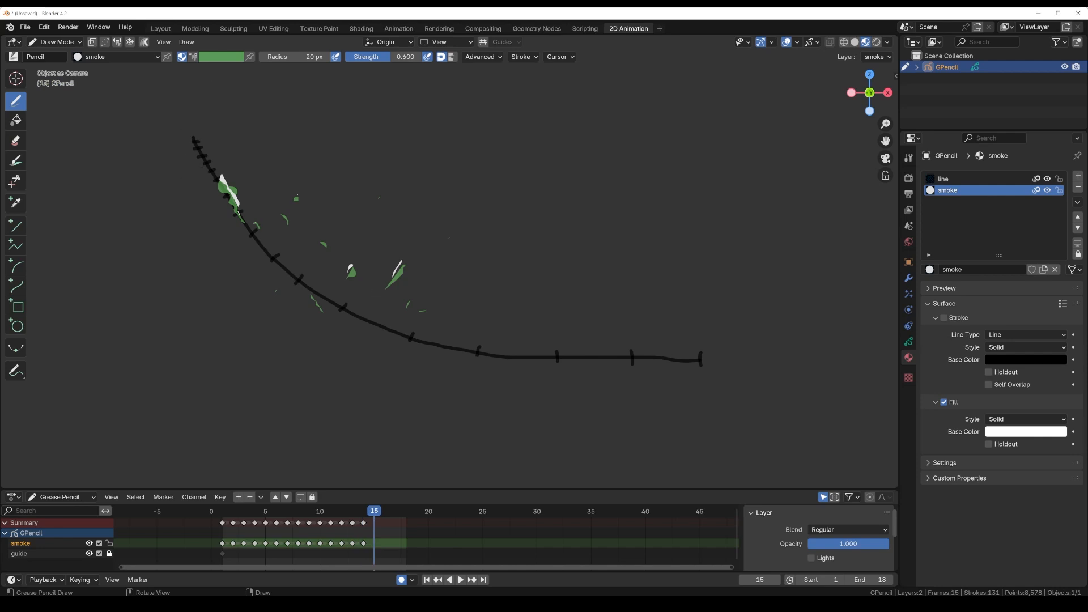
{"action": "mouse_move", "coordinate": [211, 173]}
{"action": "left_mouse_down"}
{"action": "mouse_move", "coordinate": [230, 202]}
{"action": "mouse_move", "coordinate": [216, 179]}
{"action": "left_mouse_up"}
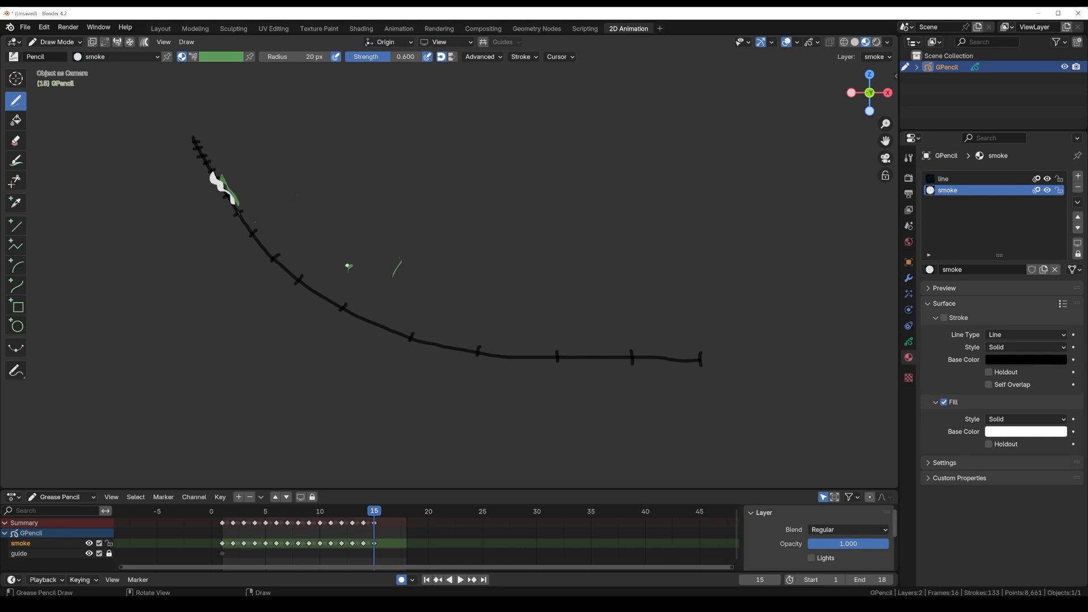
{"action": "key", "text": "Right"}
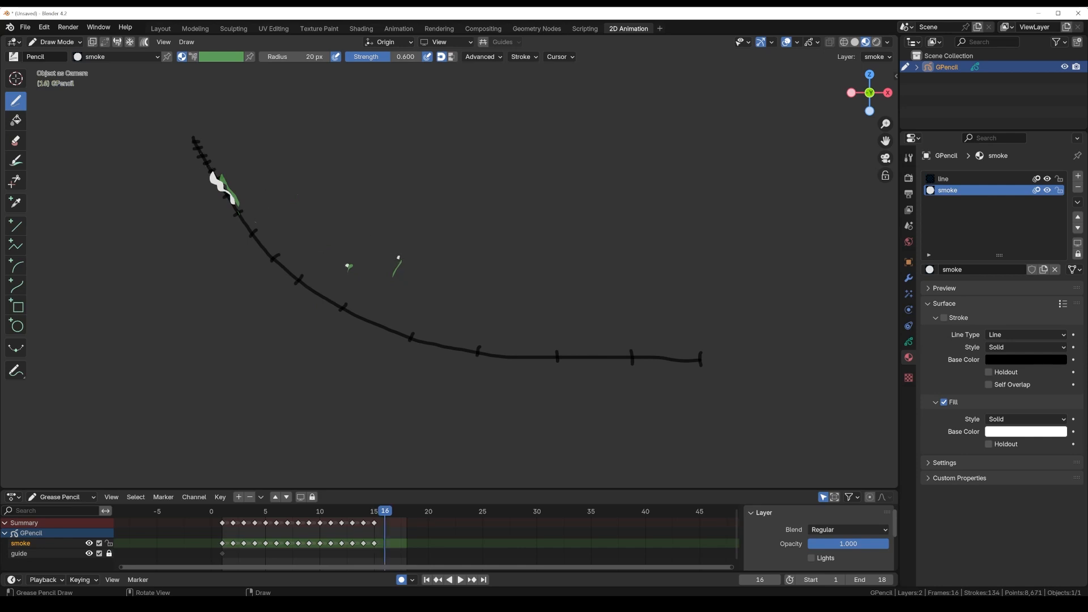
{"action": "left_click_drag", "start_coordinate": [199, 154], "coordinate": [216, 180]}
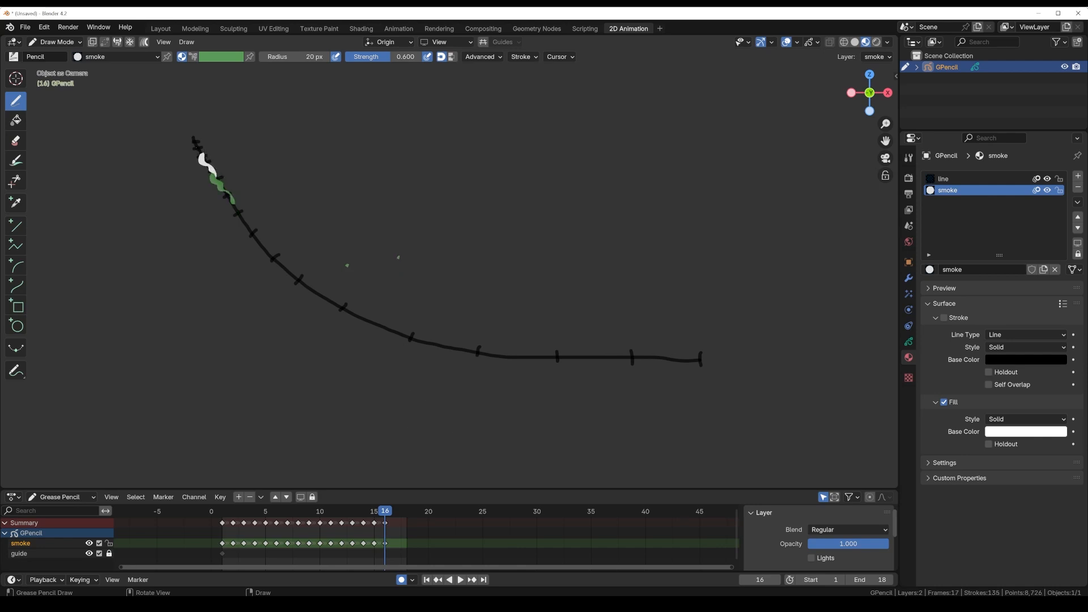
Step: Draw a small round puff near the guide's upper end on frame 17 and tiny smoke specks just beside it on frame 18
{"action": "key", "text": "Right"}
{"action": "left_click_drag", "start_coordinate": [203, 149], "coordinate": [204, 153]}
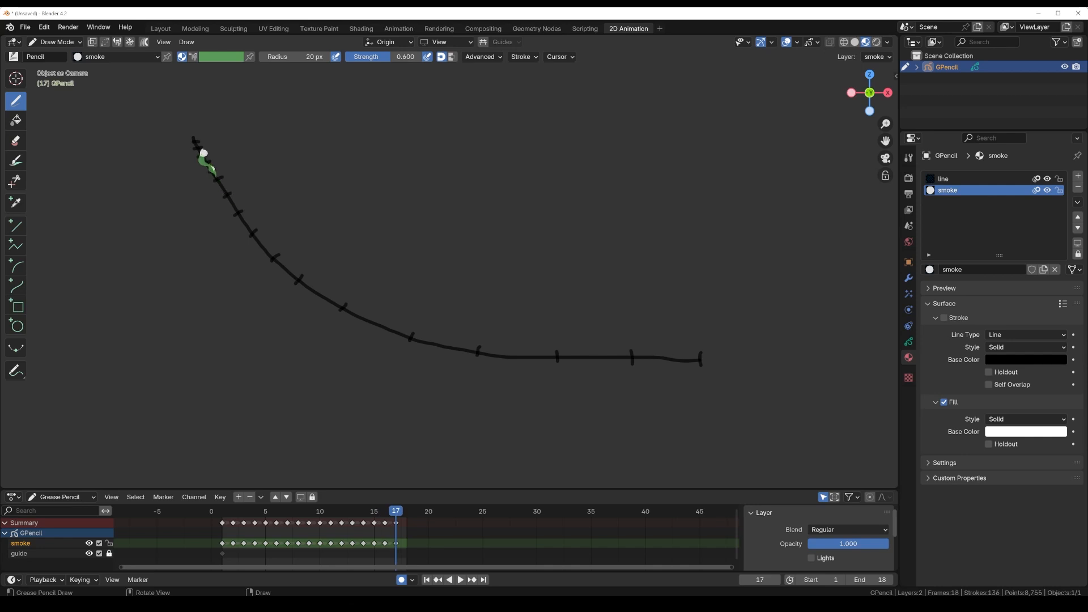
{"action": "key", "text": "Right"}
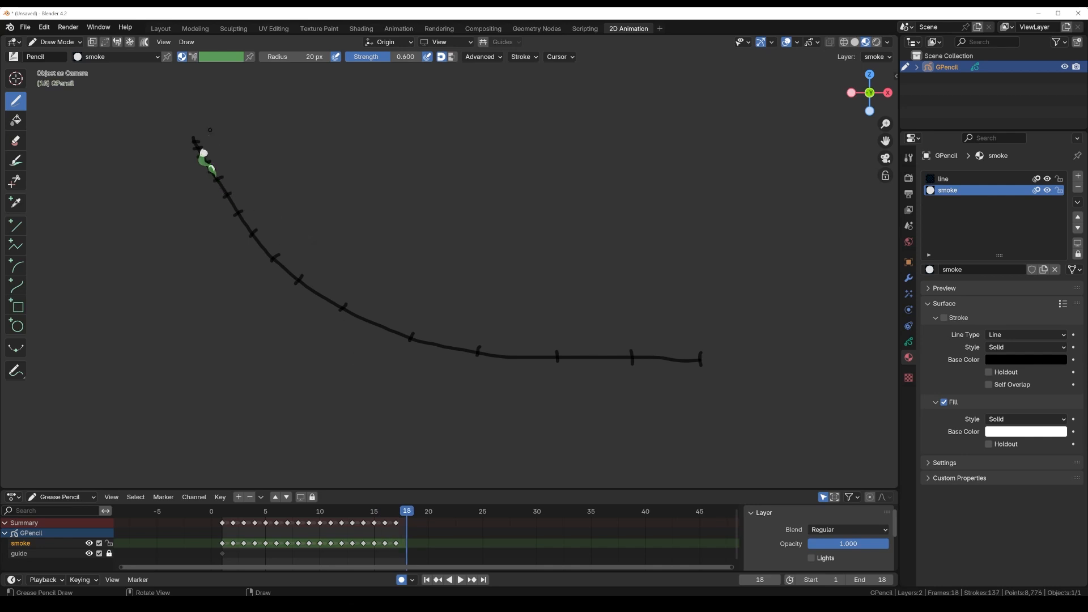
{"action": "left_click_drag", "start_coordinate": [207, 148], "coordinate": [217, 166]}
{"action": "key", "text": "Right"}
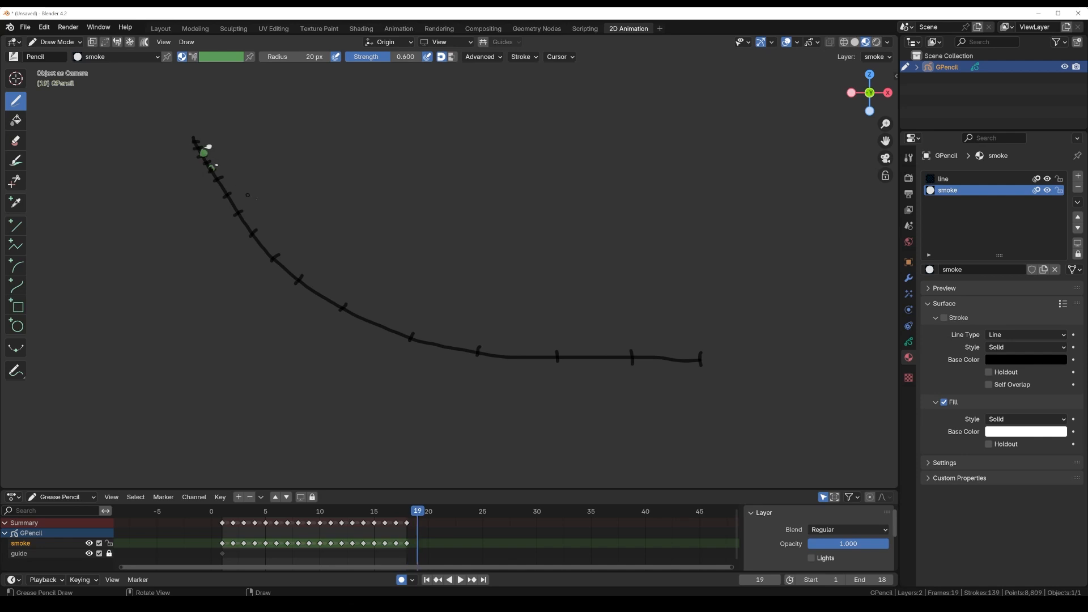
{"action": "key", "text": "Left"}
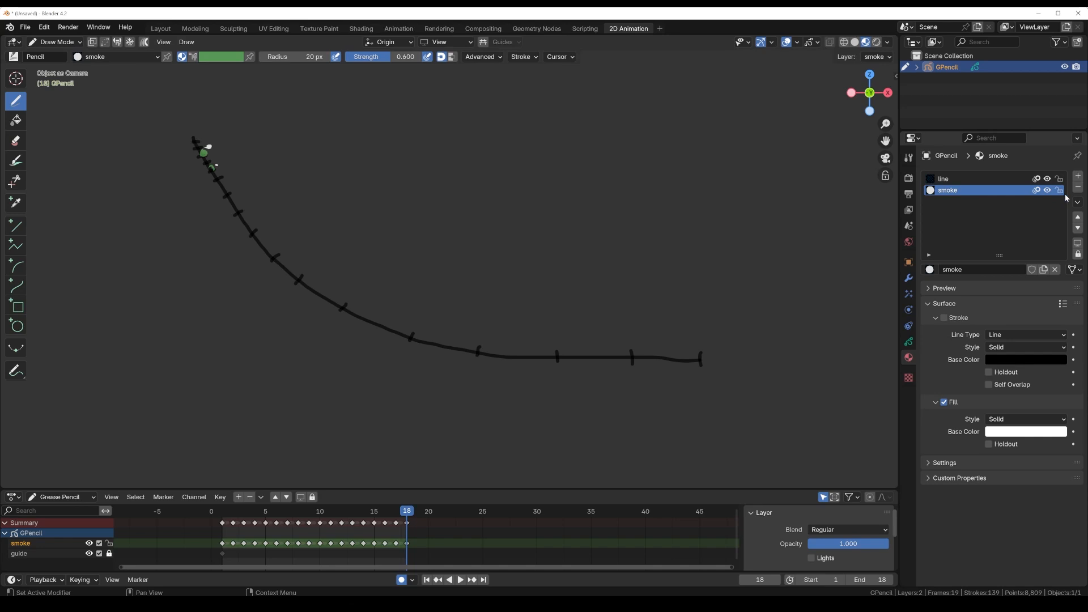
Step: Hide the guide layer and play back the smoke animation
{"action": "left_click", "coordinate": [909, 343]}
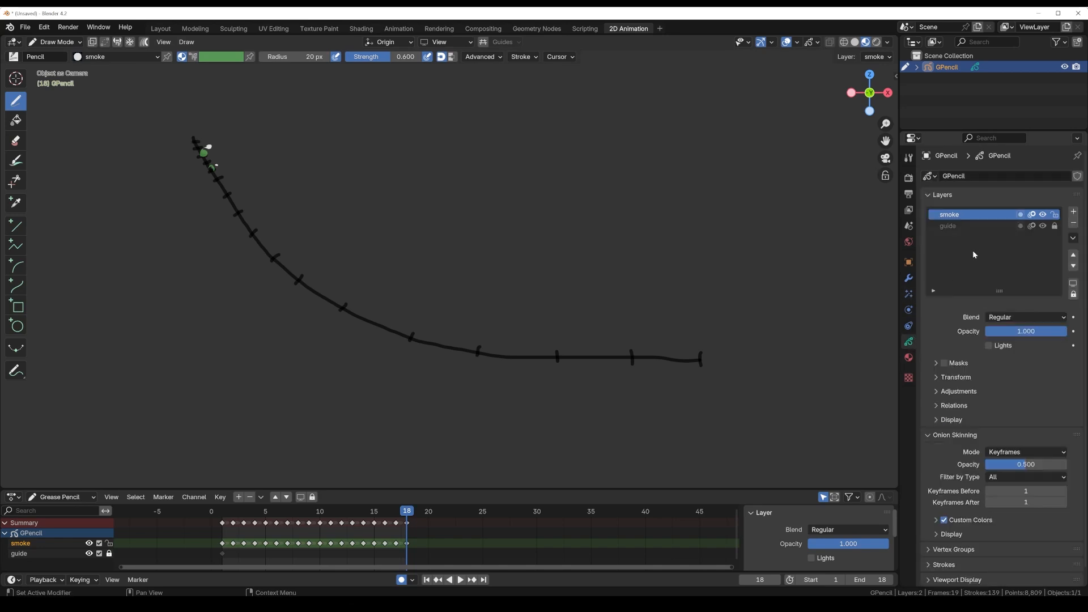
{"action": "left_click", "coordinate": [1043, 226]}
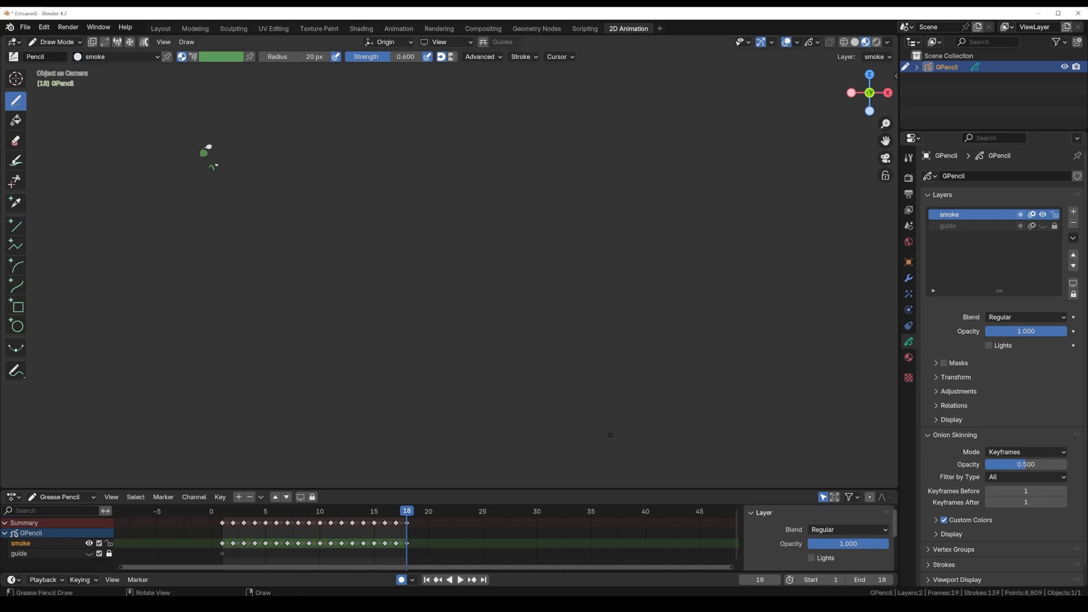
{"action": "key", "text": "space"}
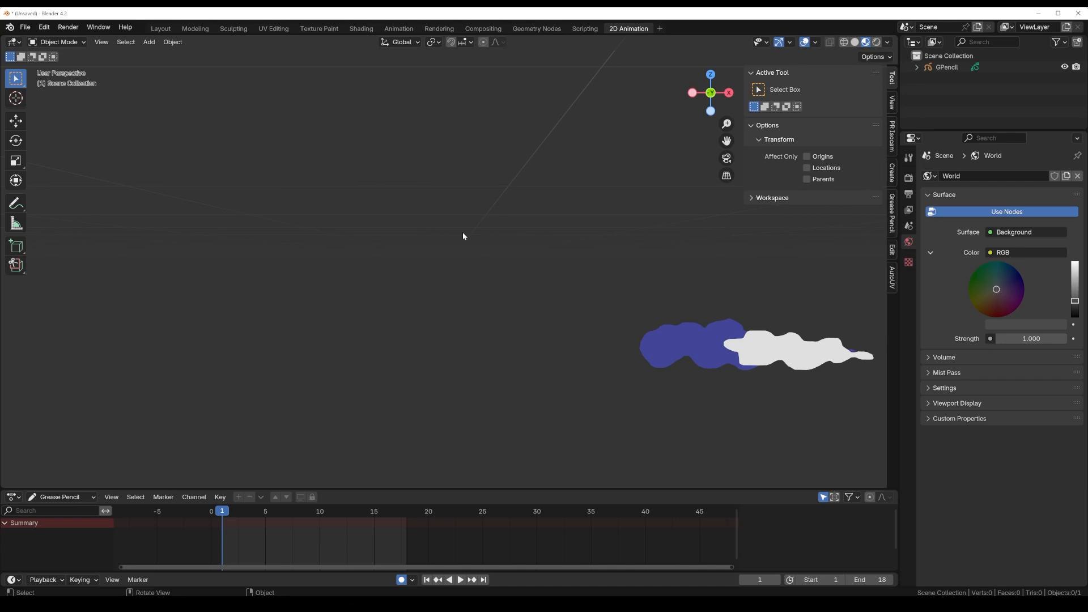
Step: Add a camera to the scene and align it to the current view
{"action": "key", "text": "shift+a"}
{"action": "mouse_move", "coordinate": [463, 233]}
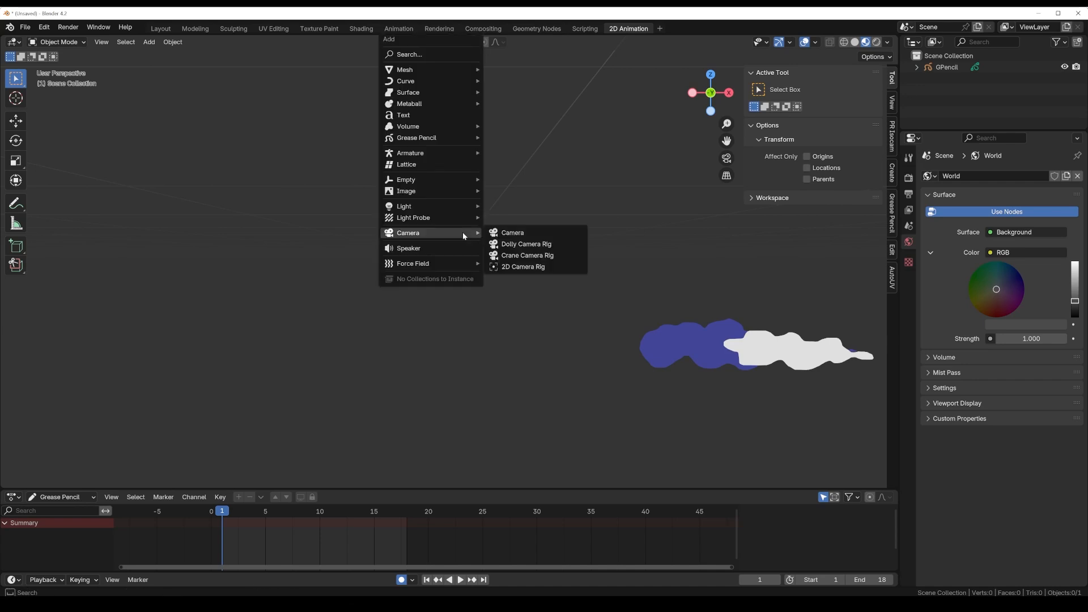
{"action": "left_click", "coordinate": [503, 233]}
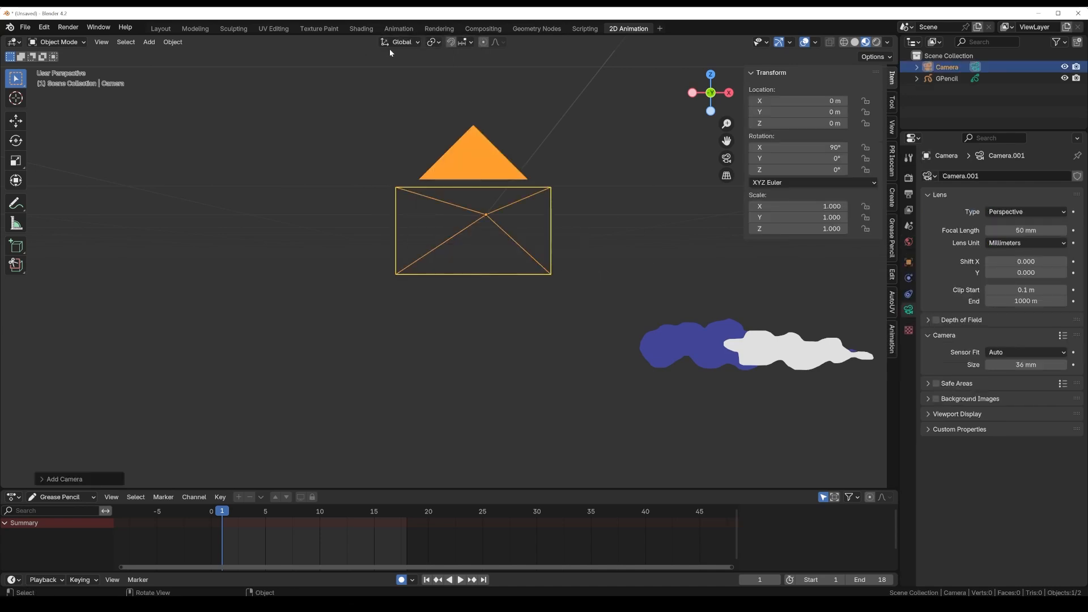
{"action": "left_click", "coordinate": [103, 42]}
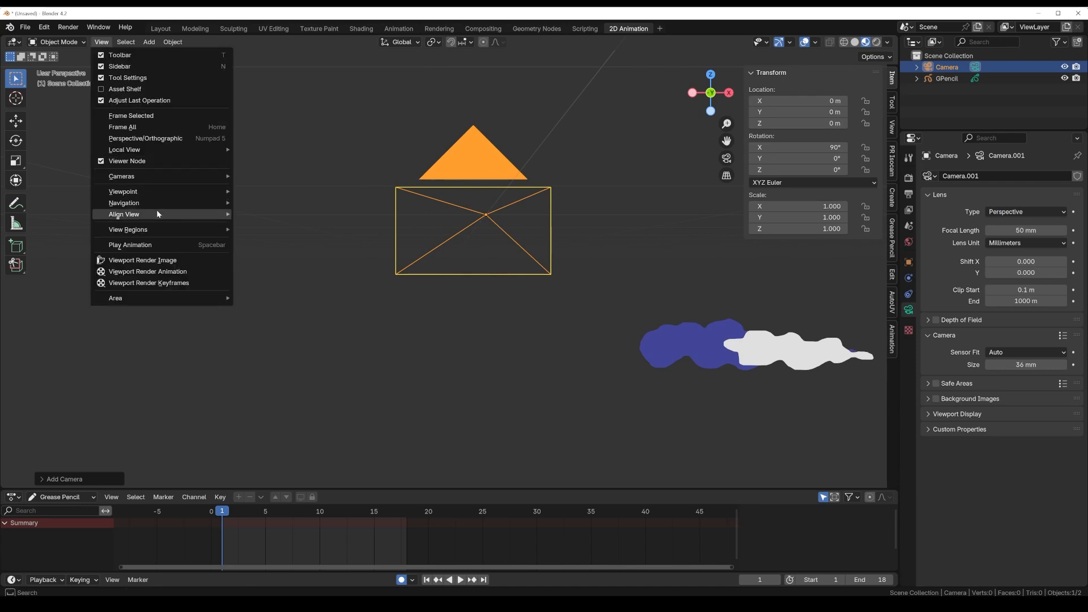
{"action": "mouse_move", "coordinate": [157, 218]}
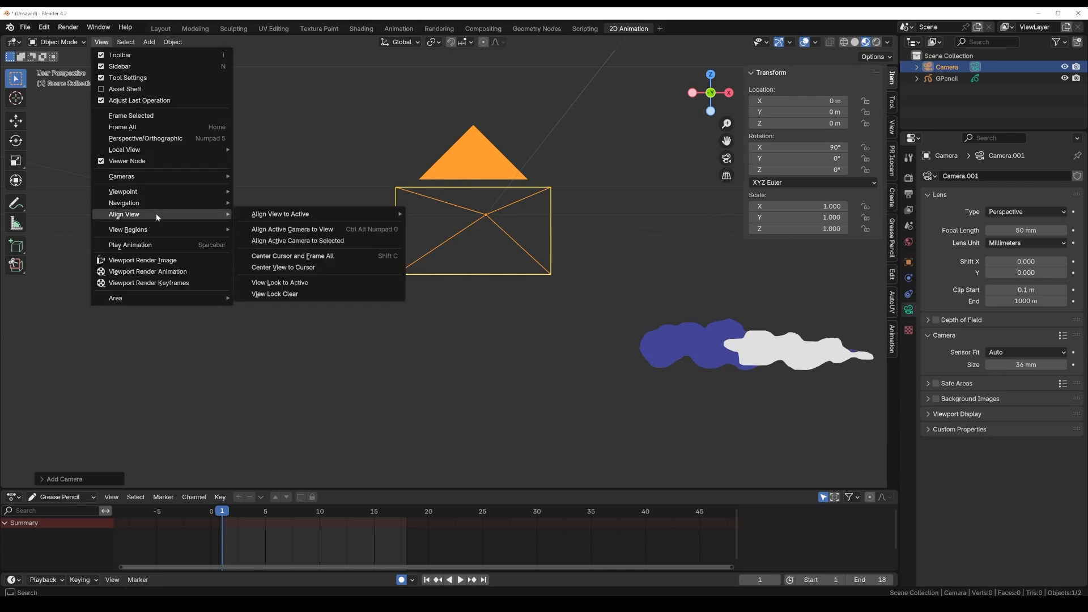
{"action": "left_click", "coordinate": [311, 230]}
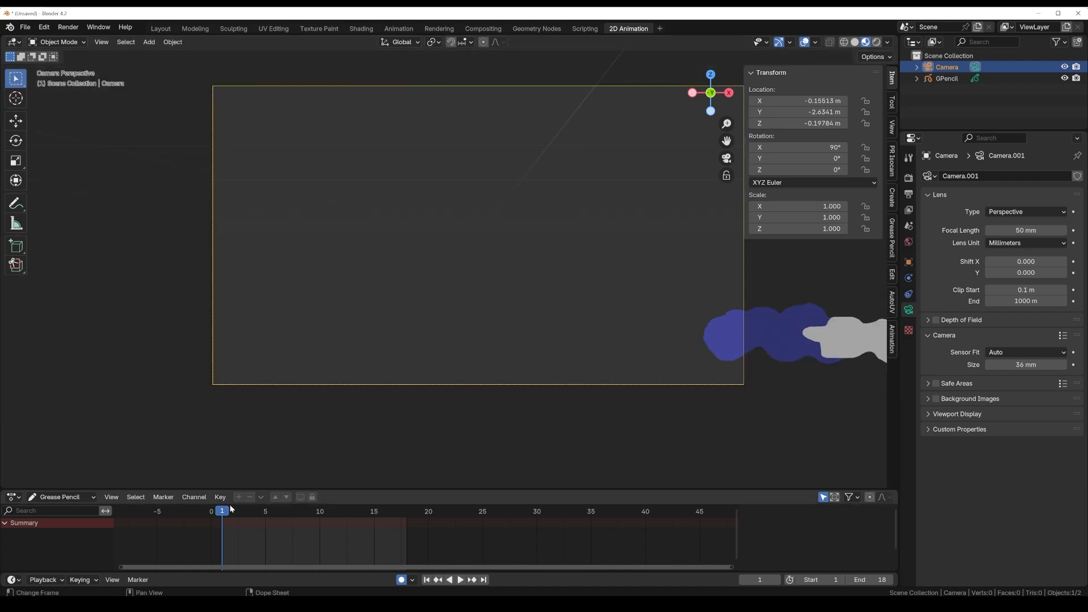
Step: Play the animation through the camera to check the framing, return to frame 1 and deselect the camera
{"action": "key", "text": "space"}
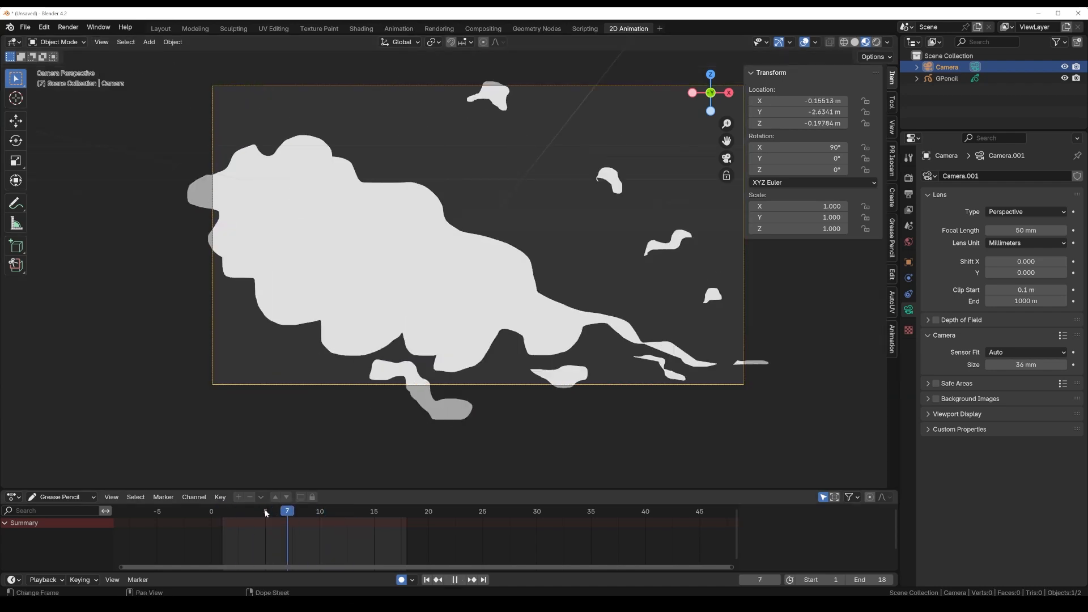
{"action": "key", "text": "space"}
{"action": "left_click_drag", "start_coordinate": [234, 513], "coordinate": [226, 515]}
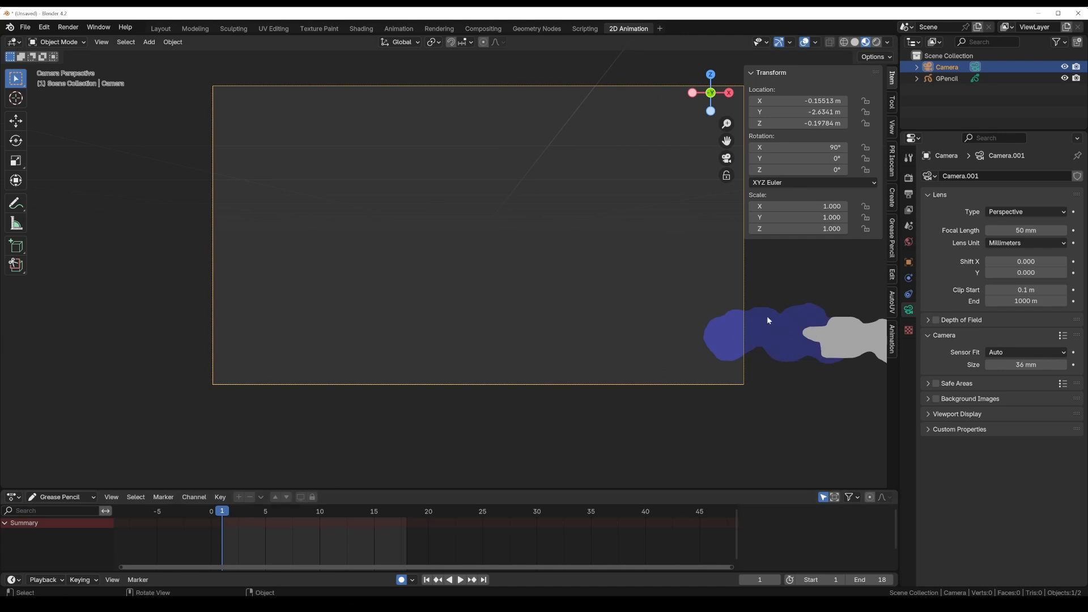
{"action": "left_click", "coordinate": [526, 415]}
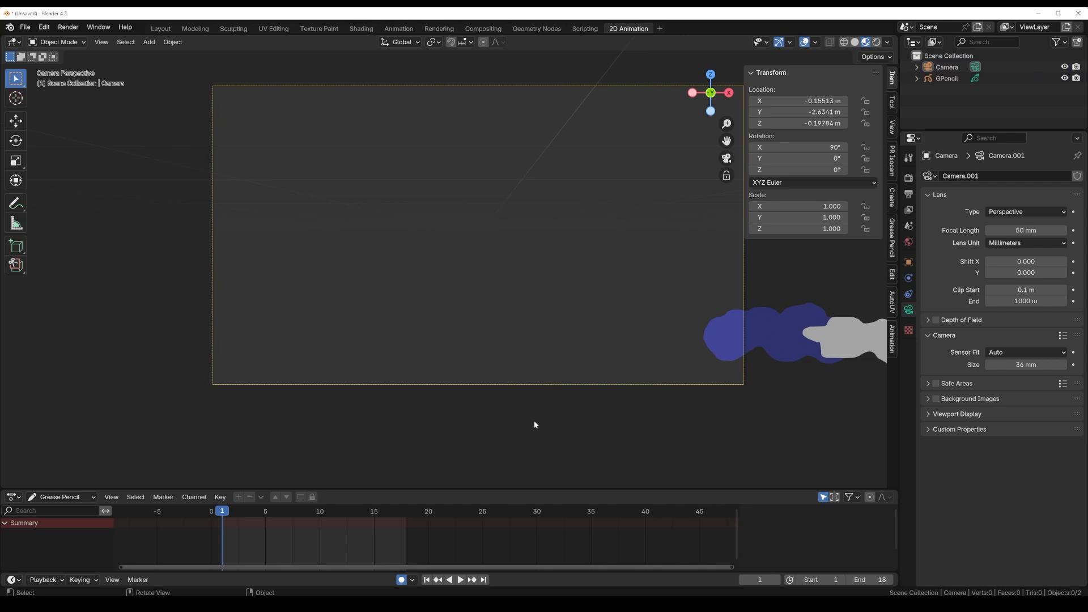
{"action": "key", "text": "KP_0"}
{"action": "key", "text": "KP_0"}
{"action": "key", "text": "n"}
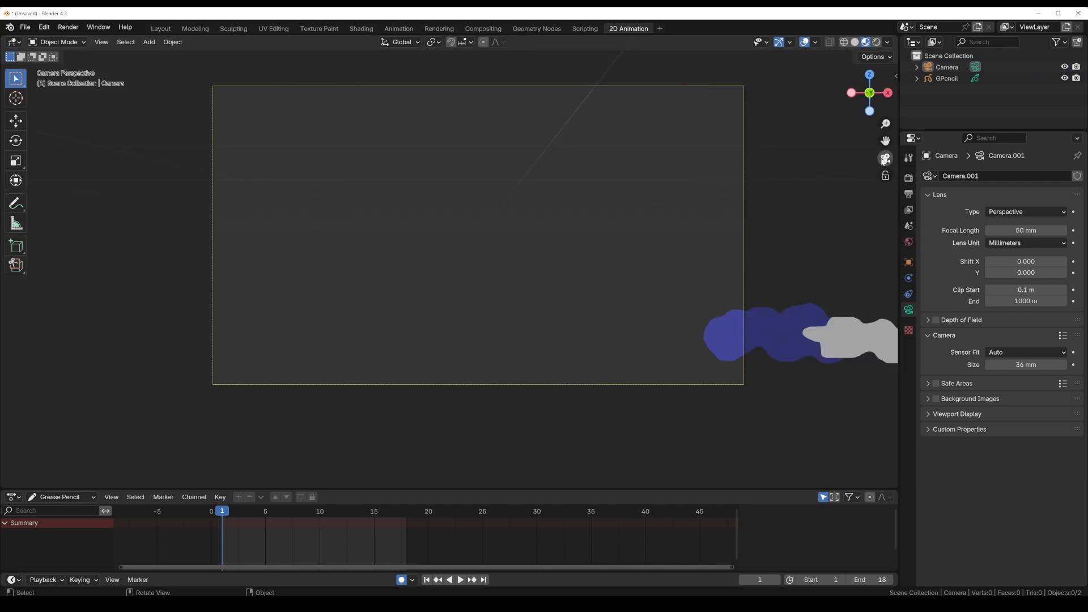
{"action": "left_click", "coordinate": [895, 76]}
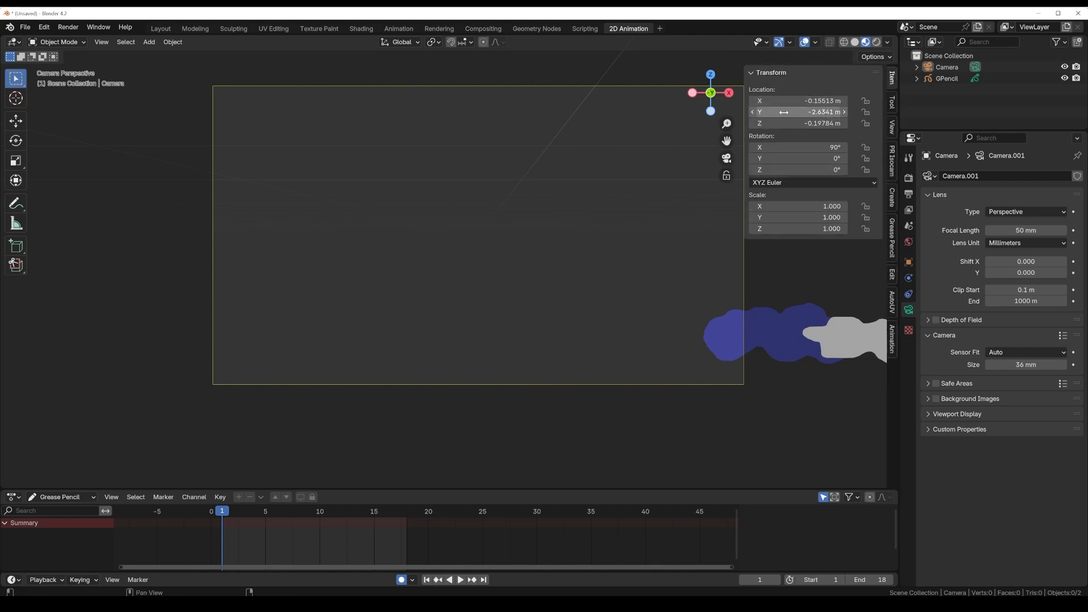
Step: Move the camera to Y -3.2341 m and X 0.51487 m to bring frame 1's smoke into the camera frame
{"action": "left_click_drag", "start_coordinate": [784, 111], "coordinate": [763, 111]}
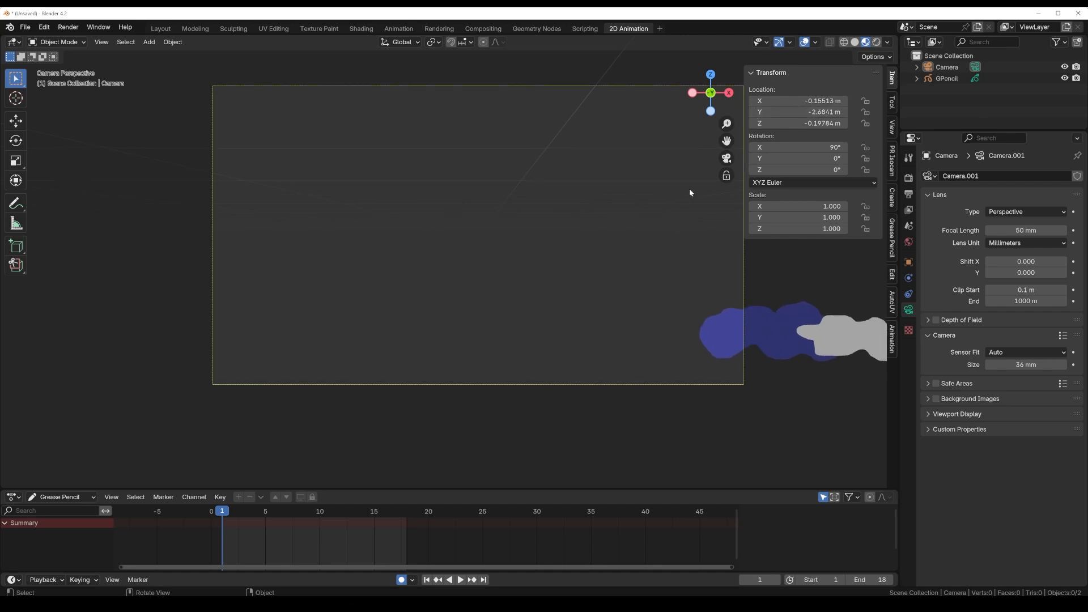
{"action": "left_click_drag", "start_coordinate": [816, 111], "coordinate": [783, 112]}
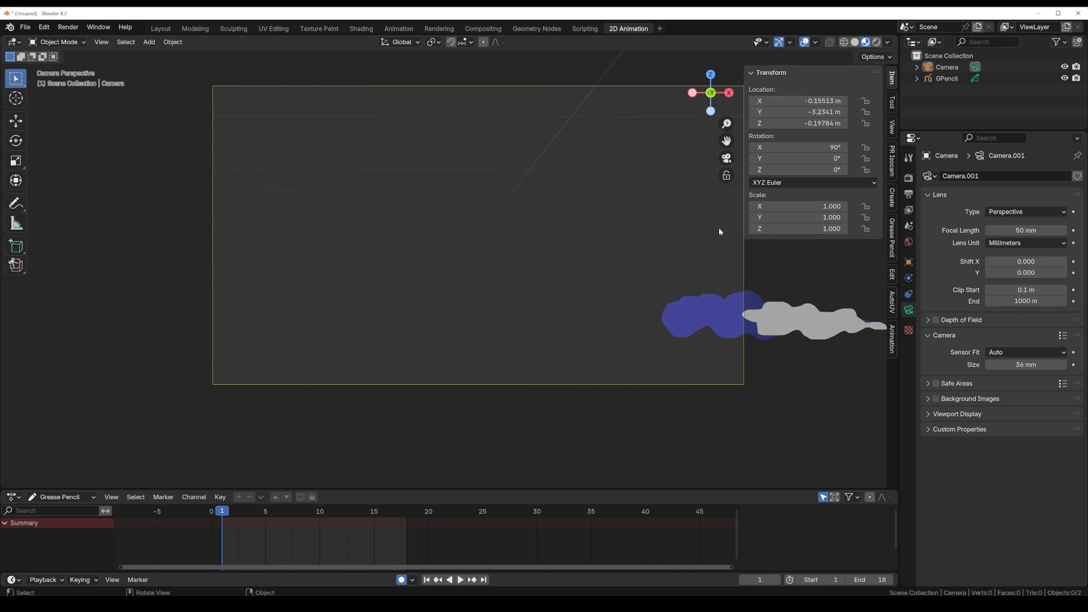
{"action": "left_click_drag", "start_coordinate": [802, 100], "coordinate": [848, 100]}
{"action": "left_click", "coordinate": [802, 100]}
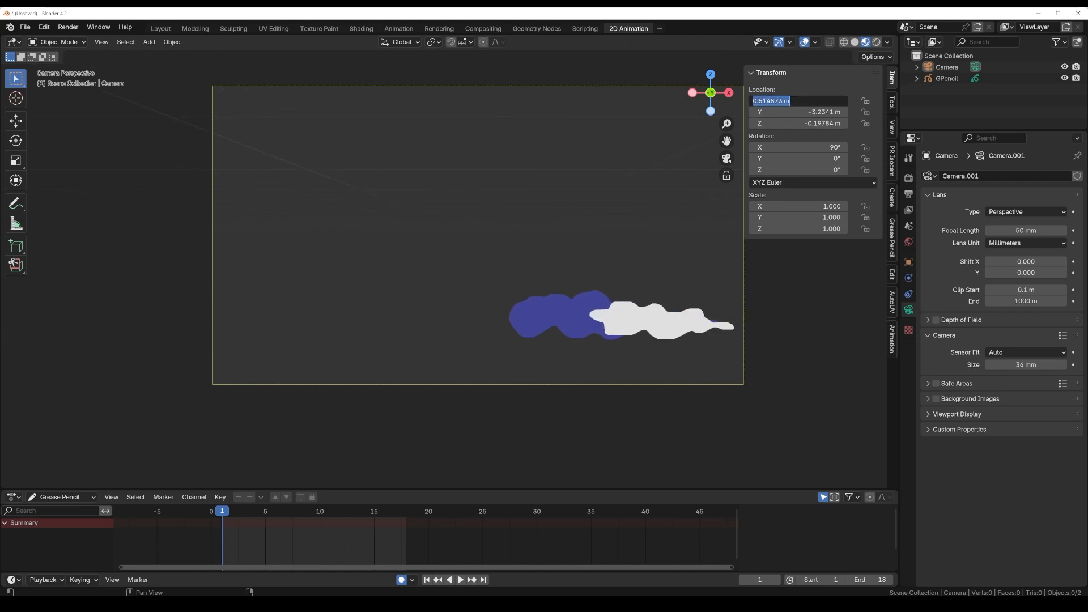
Step: Using frame 5 as reference, set the camera's location to Y -3.6941 m and Z -0.18784 m so the smoke cloud fits the frame
{"action": "left_click", "coordinate": [224, 512]}
{"action": "left_click_drag", "start_coordinate": [225, 512], "coordinate": [266, 512]}
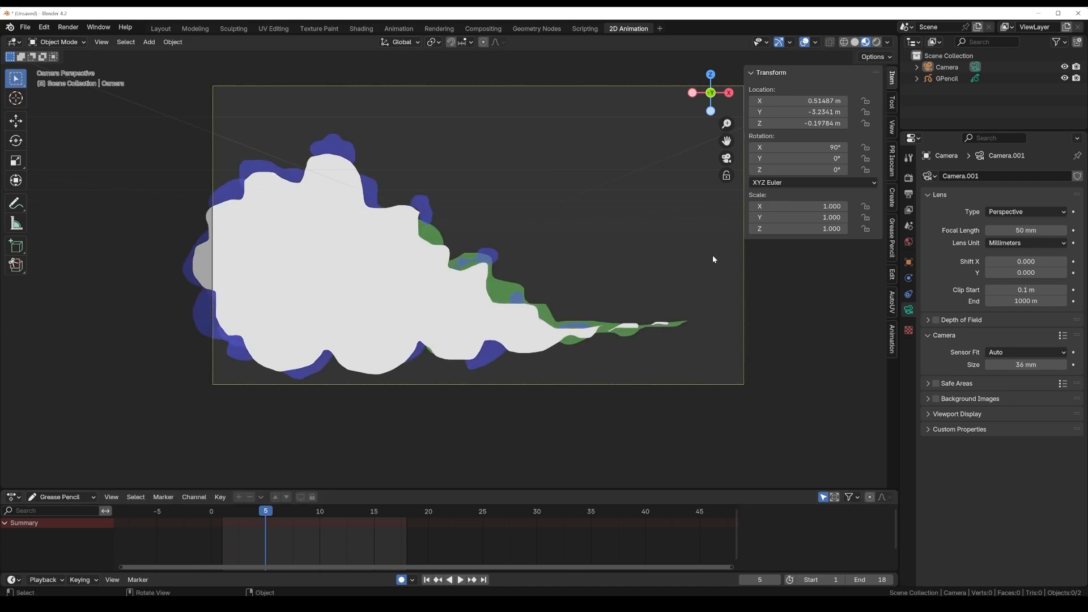
{"action": "left_click_drag", "start_coordinate": [815, 113], "coordinate": [816, 123]}
{"action": "left_click", "coordinate": [831, 73]}
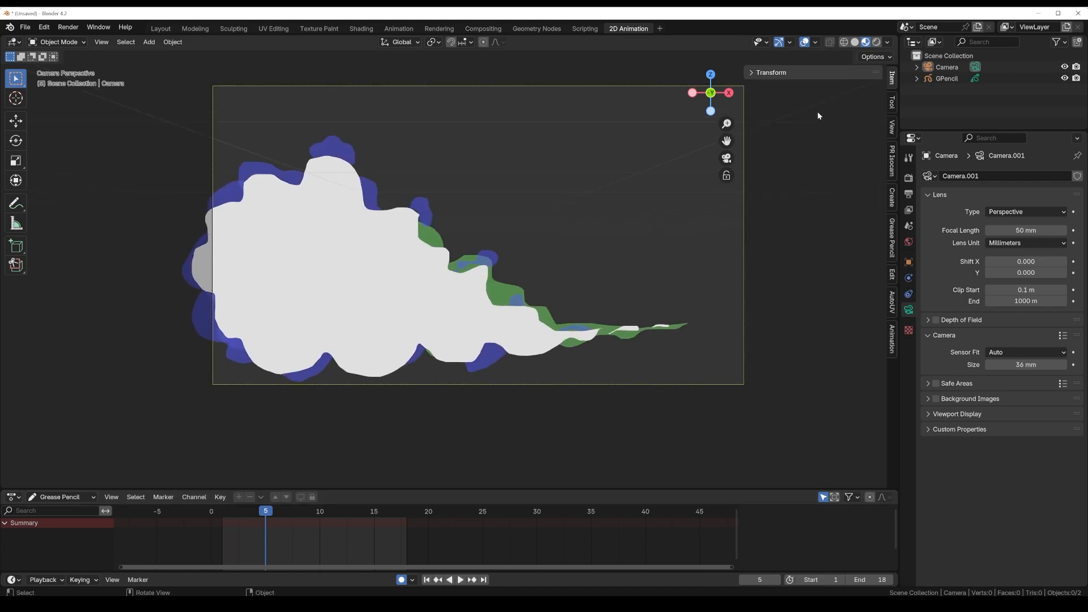
{"action": "left_click", "coordinate": [752, 73]}
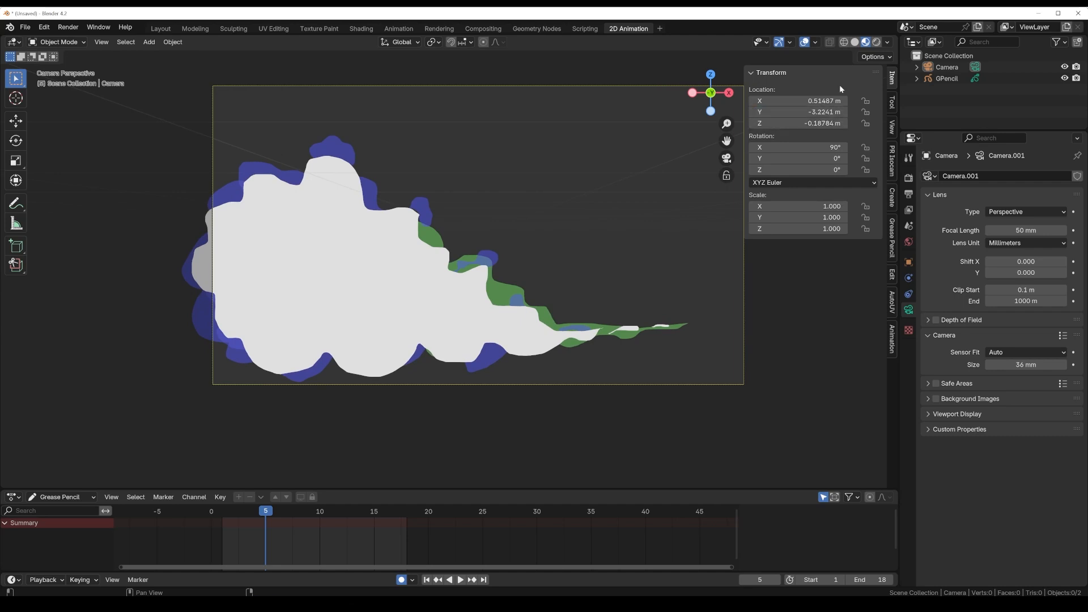
{"action": "left_click", "coordinate": [754, 112]}
{"action": "left_click", "coordinate": [753, 112]}
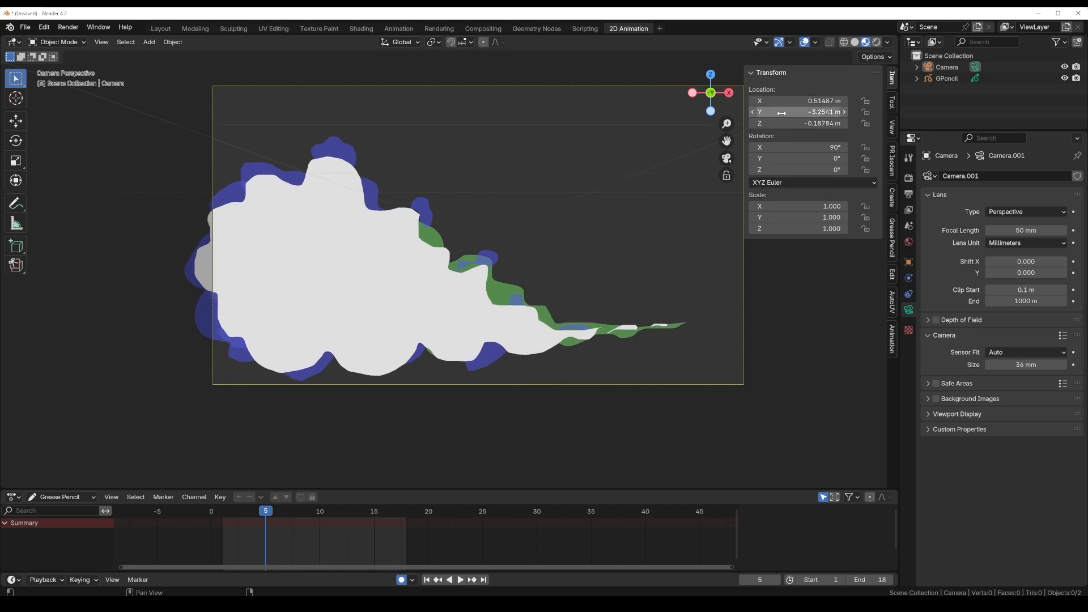
{"action": "left_click", "coordinate": [754, 112]}
{"action": "left_click", "coordinate": [754, 112]}
{"action": "left_click_drag", "start_coordinate": [798, 113], "coordinate": [792, 113]}
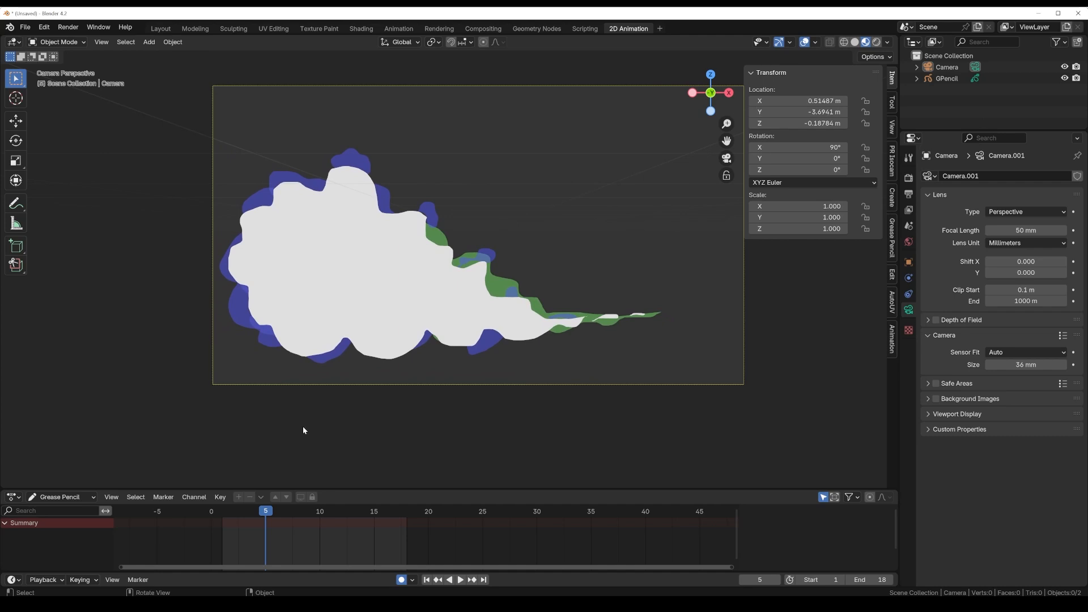
Step: Using frame 9 as reference, move the camera to X 0.35487 m and Y -4.7341 m to frame the dissipating smoke
{"action": "mouse_move", "coordinate": [265, 515]}
{"action": "left_mouse_down"}
{"action": "mouse_move", "coordinate": [221, 514]}
{"action": "mouse_move", "coordinate": [309, 515]}
{"action": "left_mouse_up"}
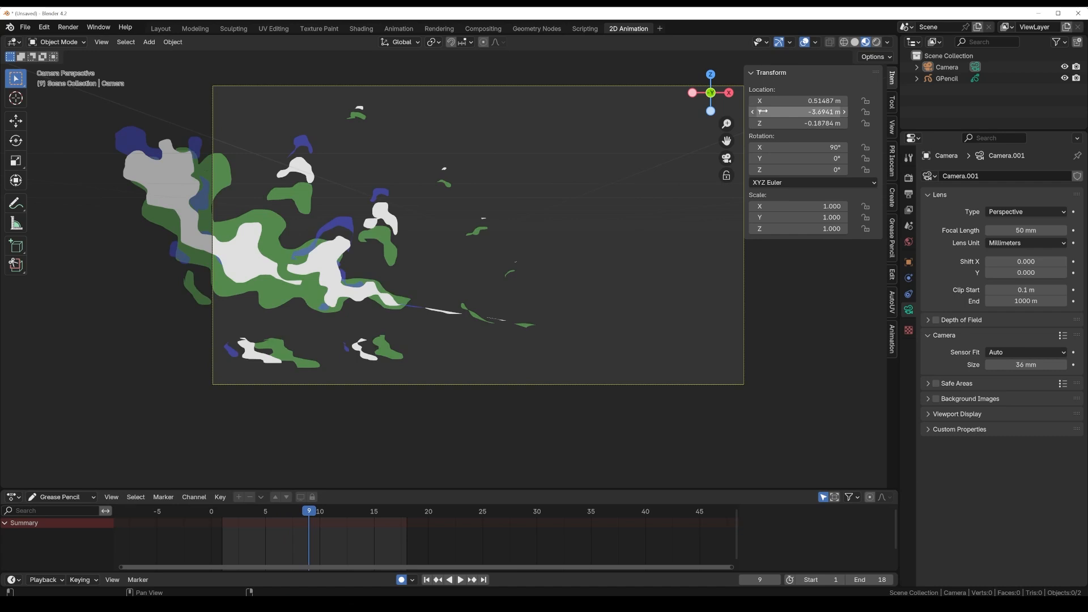
{"action": "mouse_move", "coordinate": [763, 112]}
{"action": "left_mouse_down"}
{"action": "mouse_move", "coordinate": [732, 111]}
{"action": "mouse_move", "coordinate": [753, 103]}
{"action": "mouse_move", "coordinate": [744, 103]}
{"action": "left_mouse_up"}
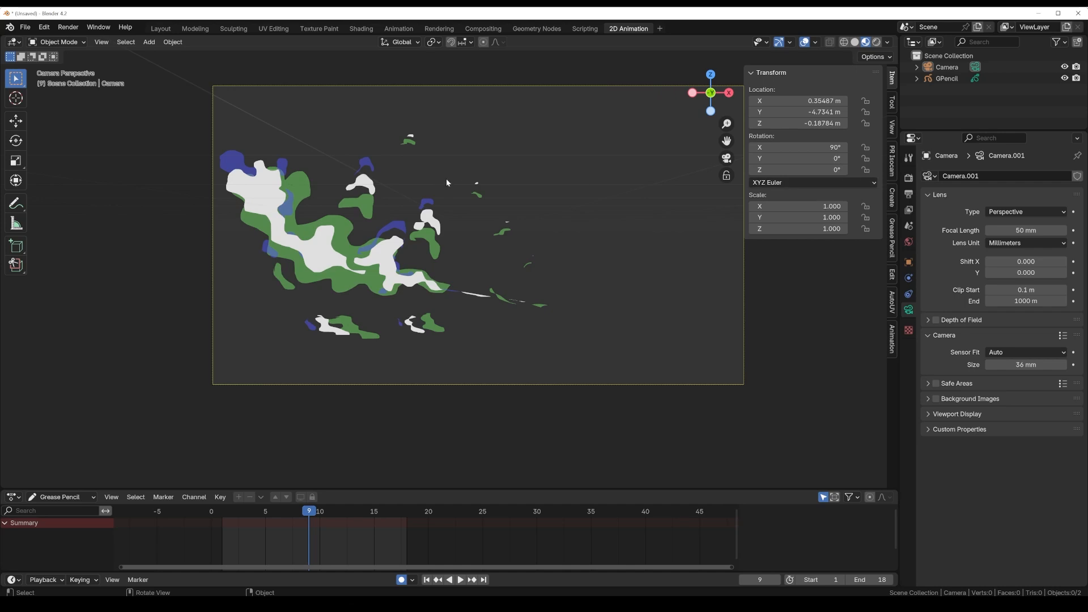
Step: Using frame 13 as reference, move the camera to X 0.19487 m so the dissipating smoke stays inside the frame
{"action": "key", "text": "space"}
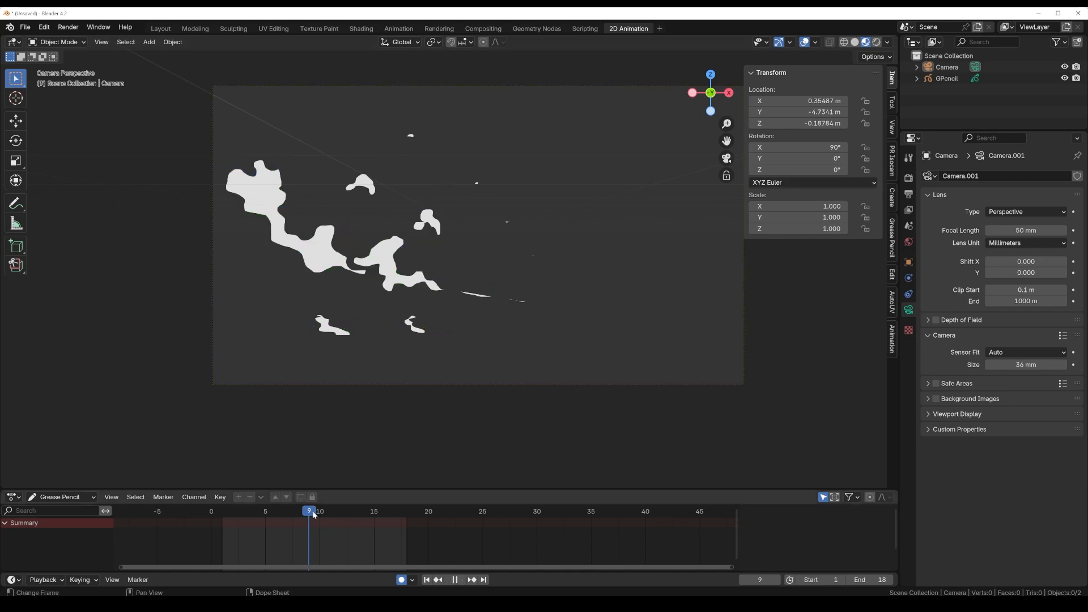
{"action": "key", "text": "space"}
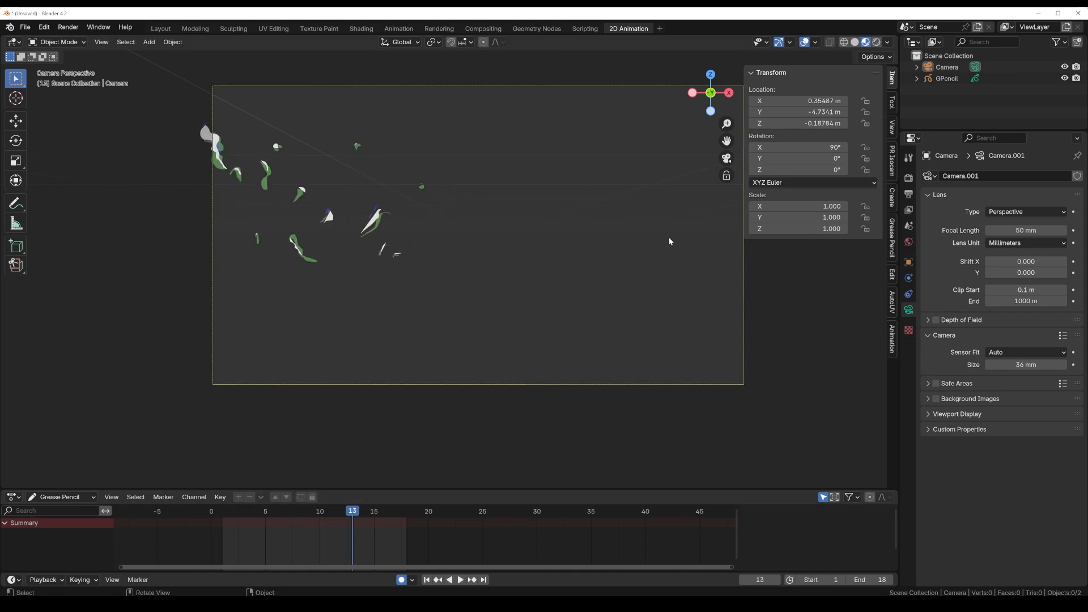
{"action": "left_click_drag", "start_coordinate": [752, 106], "coordinate": [742, 106]}
{"action": "left_click", "coordinate": [752, 102]}
{"action": "left_click", "coordinate": [752, 102]}
{"action": "left_click", "coordinate": [752, 102]}
{"action": "left_click", "coordinate": [752, 102]}
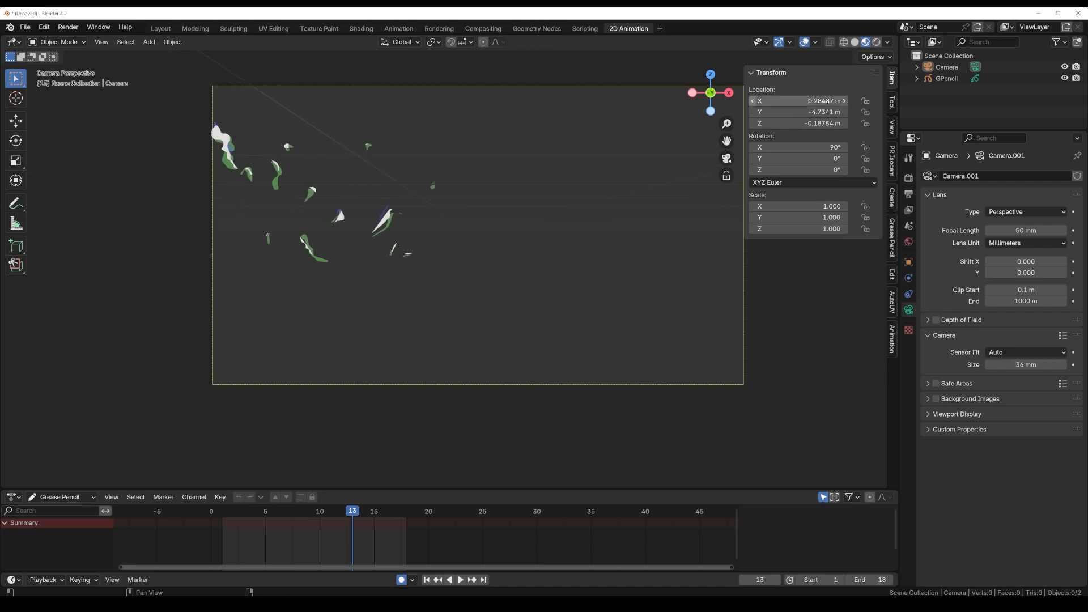
{"action": "left_click", "coordinate": [752, 102]}
{"action": "left_click", "coordinate": [751, 102]}
{"action": "left_click", "coordinate": [751, 102]}
{"action": "left_click", "coordinate": [752, 102]}
{"action": "left_click", "coordinate": [751, 102]}
{"action": "left_click", "coordinate": [751, 102]}
{"action": "left_click", "coordinate": [752, 102]}
{"action": "left_click", "coordinate": [752, 102]}
{"action": "left_click", "coordinate": [752, 102]}
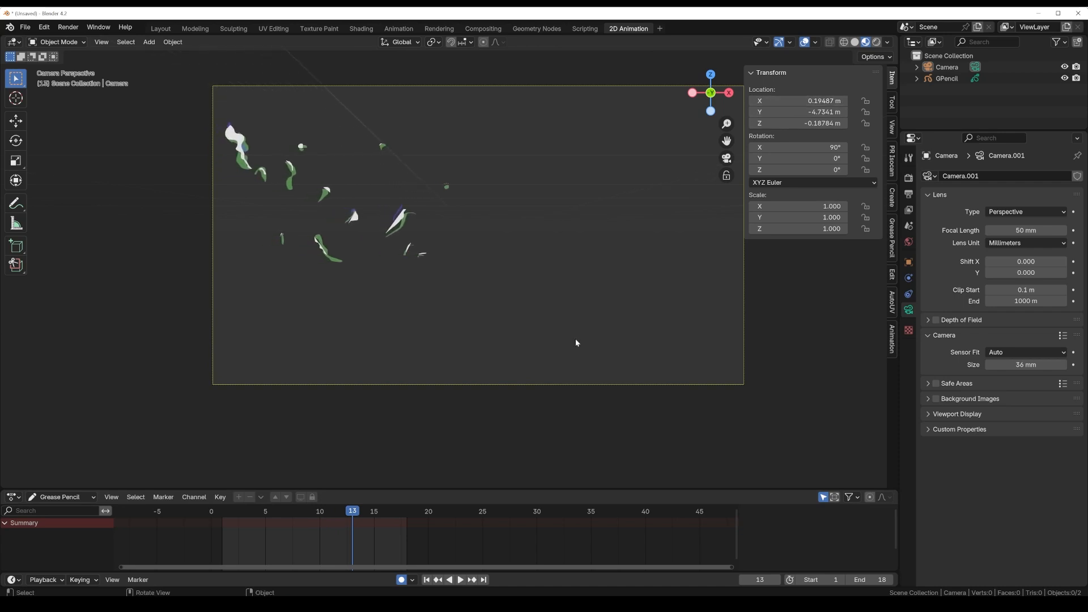
Step: Using frame 16 as reference, move the camera to X 0.094873 m to bring the last smoke wisps inside the frame
{"action": "left_click_drag", "start_coordinate": [349, 514], "coordinate": [384, 515]}
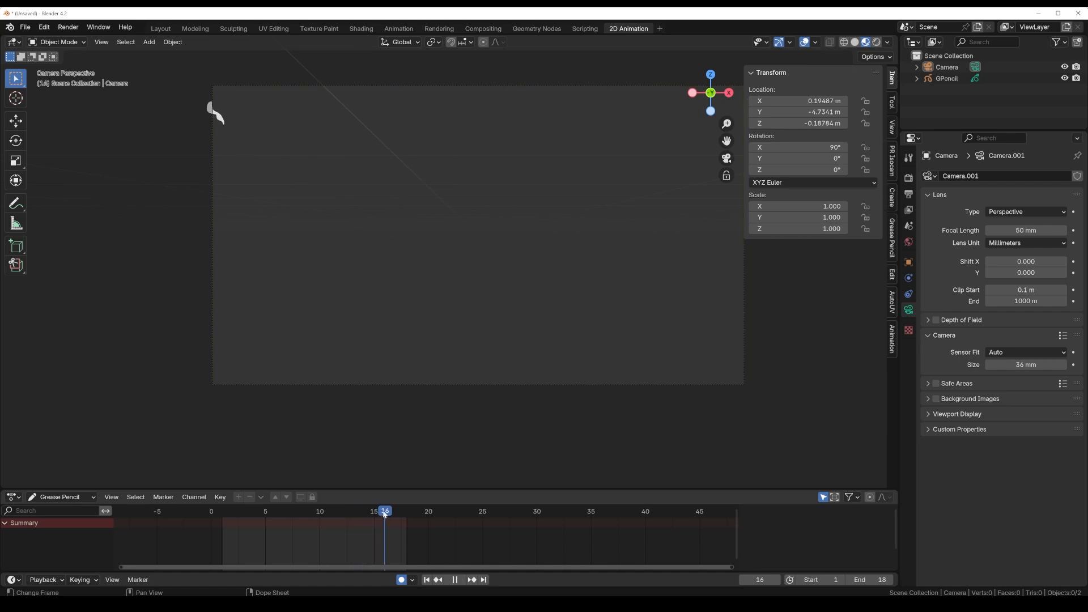
{"action": "left_click", "coordinate": [752, 101]}
{"action": "left_click", "coordinate": [752, 101]}
{"action": "left_click", "coordinate": [752, 101]}
{"action": "left_click", "coordinate": [752, 101]}
{"action": "left_click", "coordinate": [752, 101]}
{"action": "left_click", "coordinate": [752, 101]}
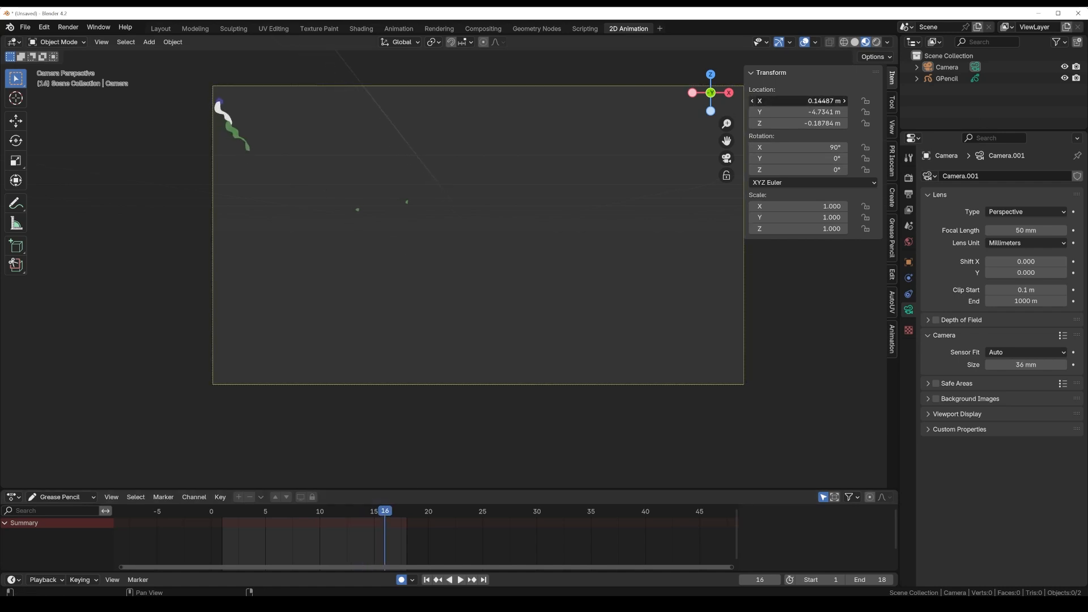
{"action": "left_click", "coordinate": [752, 101]}
{"action": "left_click", "coordinate": [753, 101]}
{"action": "left_click", "coordinate": [752, 101]}
{"action": "left_click", "coordinate": [752, 101]}
Step: Scrub back to frame 1 and play the animation to check the smoke's framing through the camera
{"action": "key", "text": "space"}
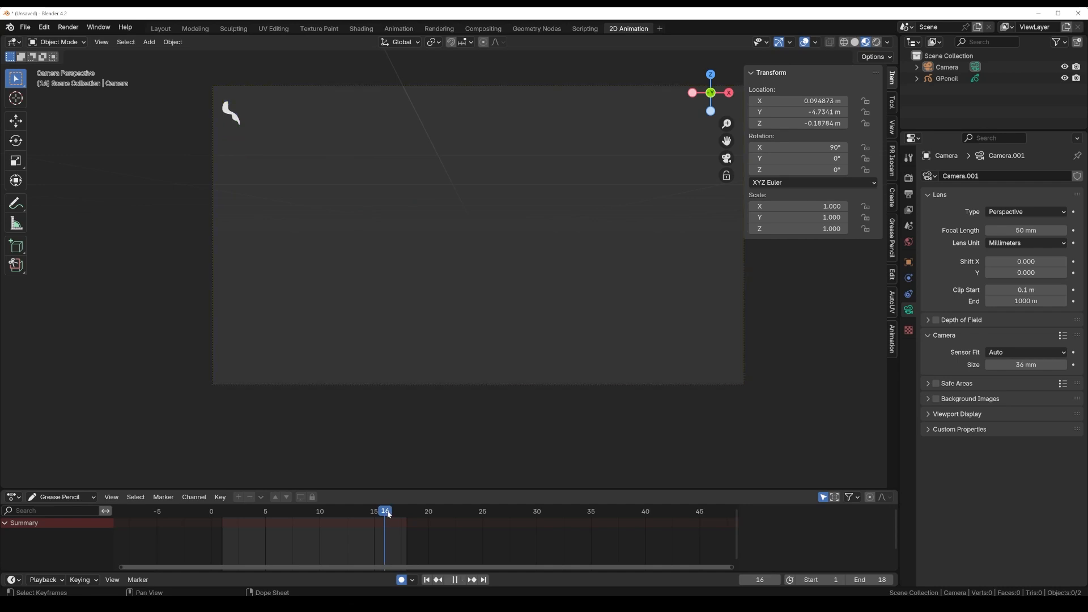
{"action": "mouse_move", "coordinate": [370, 514]}
{"action": "left_mouse_down"}
{"action": "mouse_move", "coordinate": [260, 515]}
{"action": "mouse_move", "coordinate": [224, 526]}
{"action": "mouse_move", "coordinate": [314, 525]}
{"action": "mouse_move", "coordinate": [237, 540]}
{"action": "left_mouse_up"}
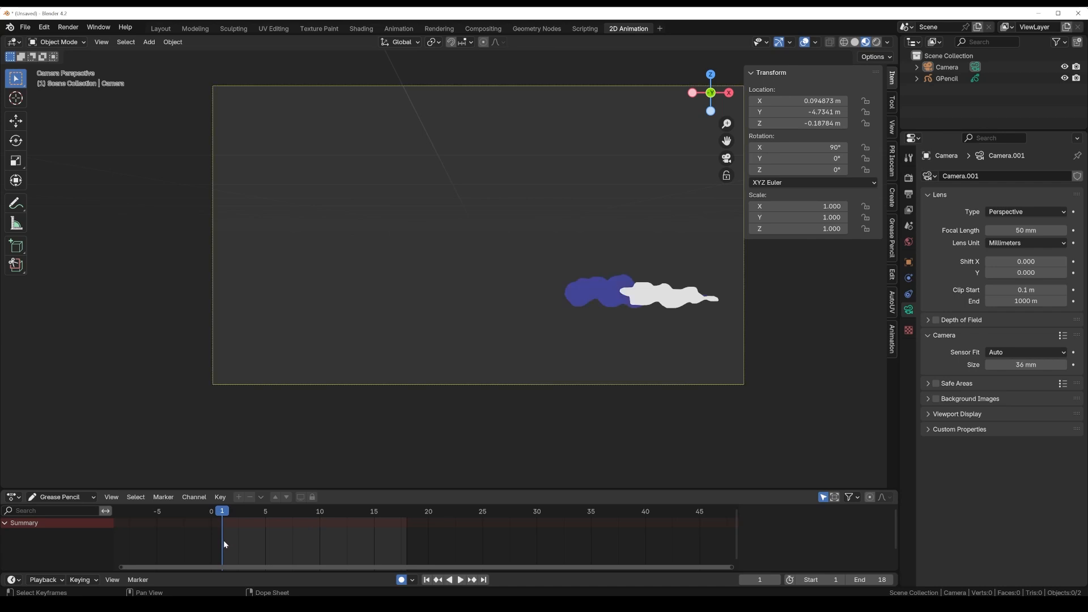
{"action": "key", "text": "space"}
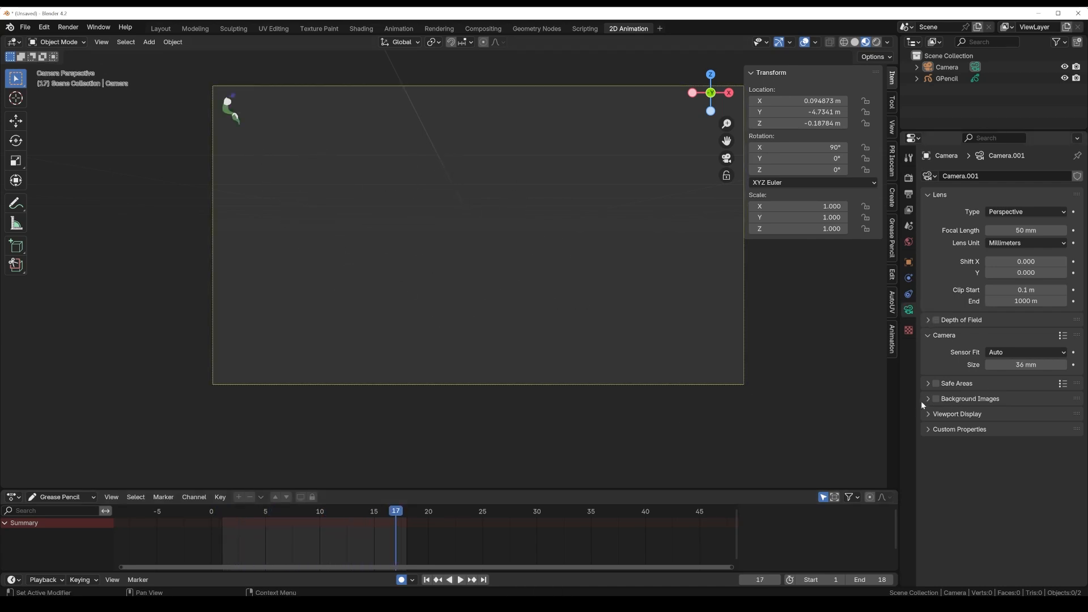
Step: Set the camera's passepartout opacity to 1.000 and preview the animation from the first frame
{"action": "left_click", "coordinate": [928, 414]}
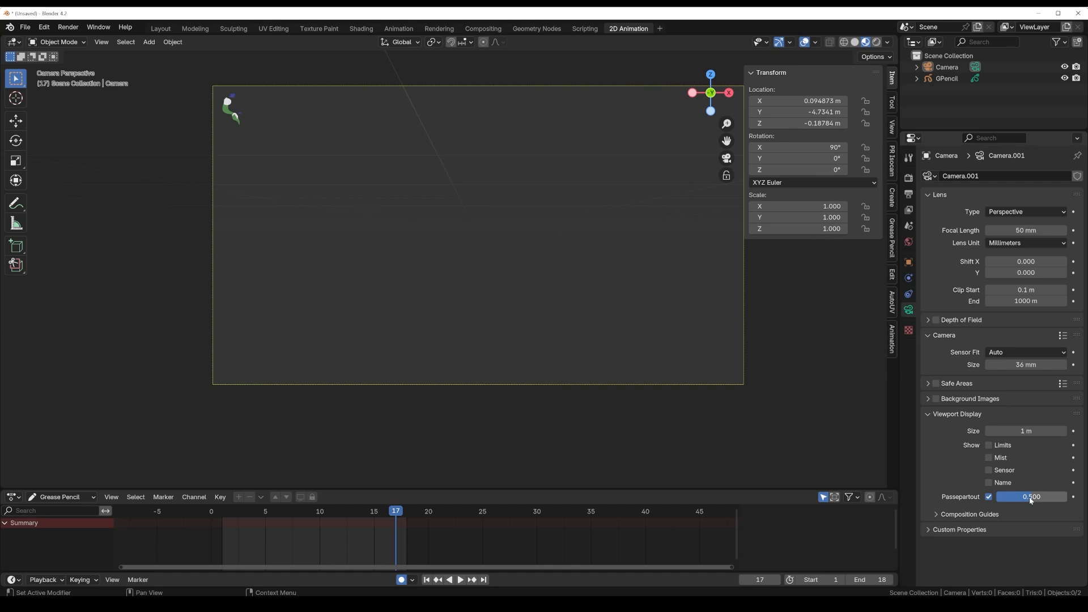
{"action": "left_click_drag", "start_coordinate": [1031, 499], "coordinate": [1068, 499]}
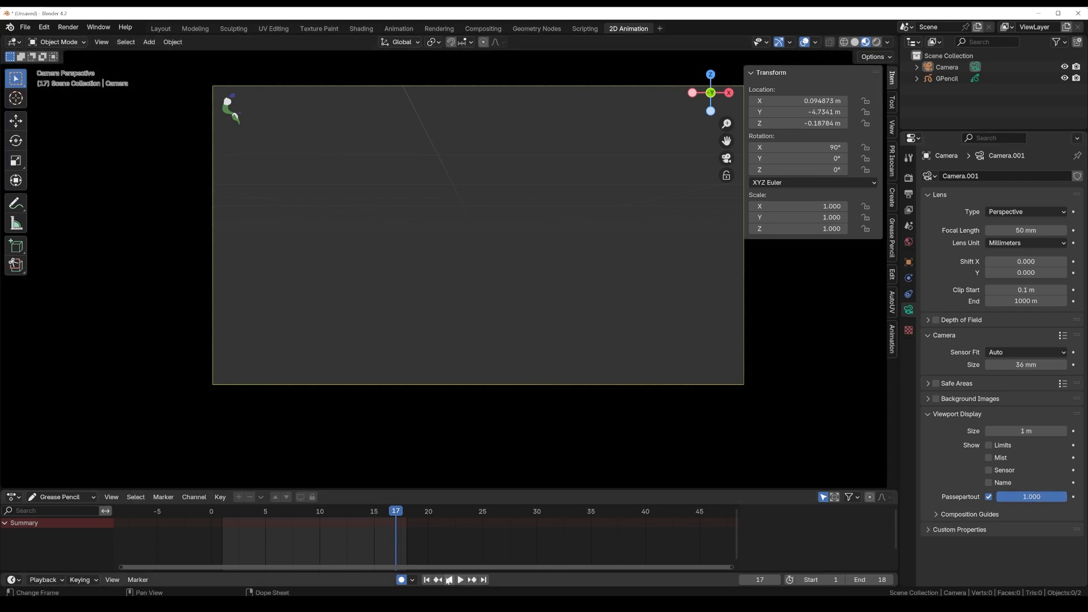
{"action": "left_click", "coordinate": [426, 579]}
{"action": "left_click", "coordinate": [460, 580]}
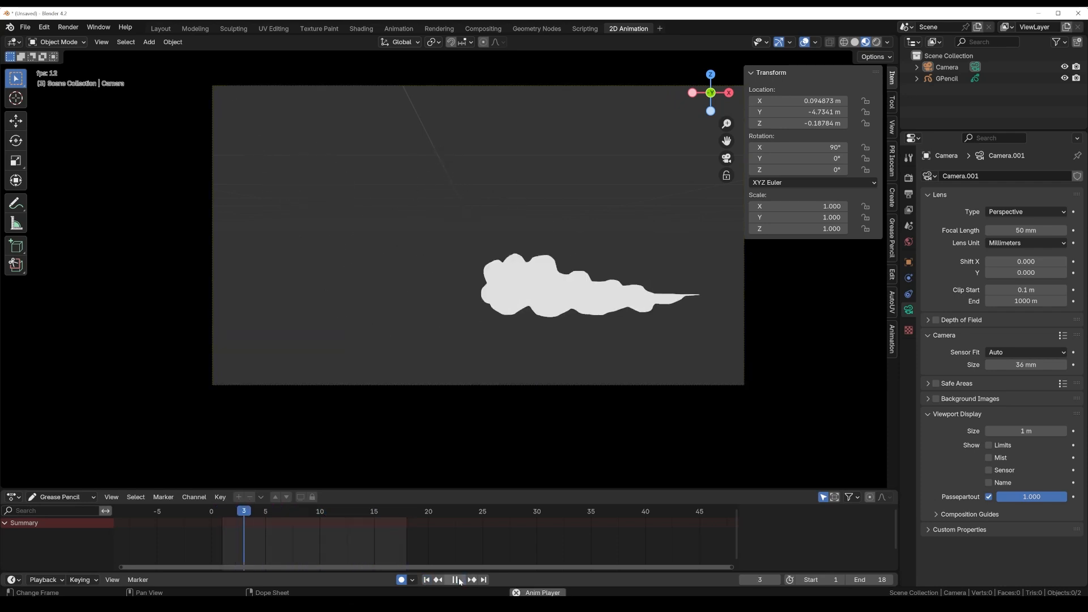
{"action": "left_click", "coordinate": [460, 580]}
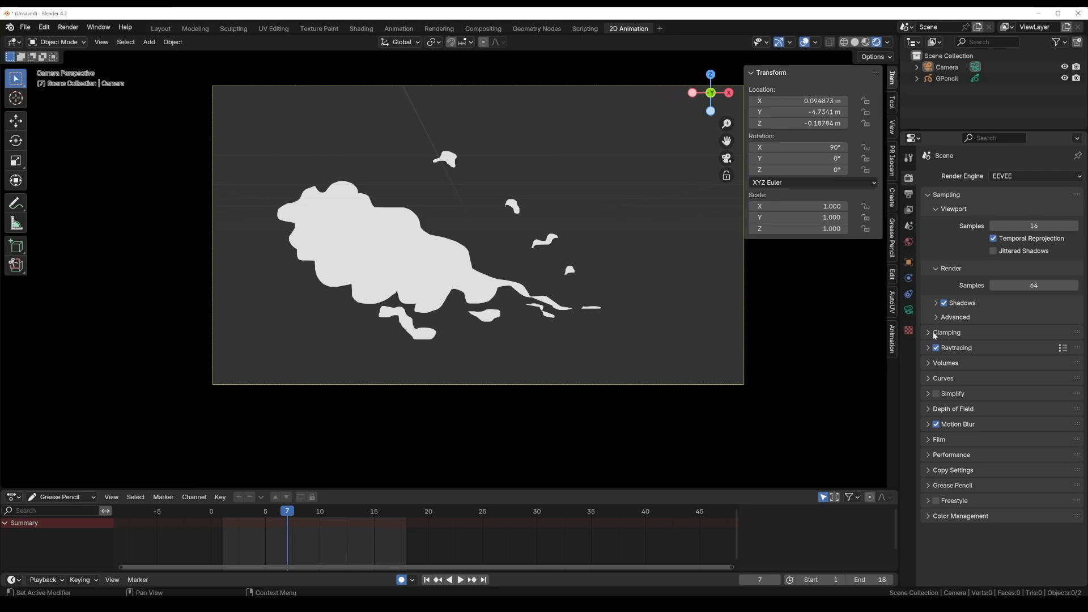
Step: Make the render's film background transparent and set the output folder to C:\tmp\
{"action": "left_click", "coordinate": [929, 440]}
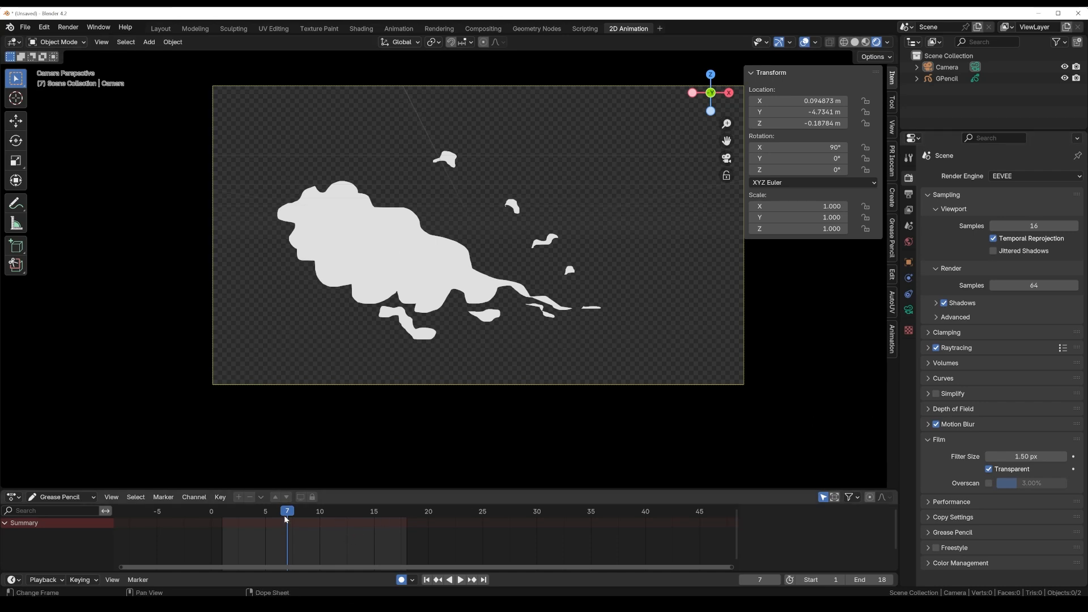
{"action": "mouse_move", "coordinate": [286, 519]}
{"action": "left_mouse_down"}
{"action": "mouse_move", "coordinate": [237, 517]}
{"action": "mouse_move", "coordinate": [331, 514]}
{"action": "left_mouse_up"}
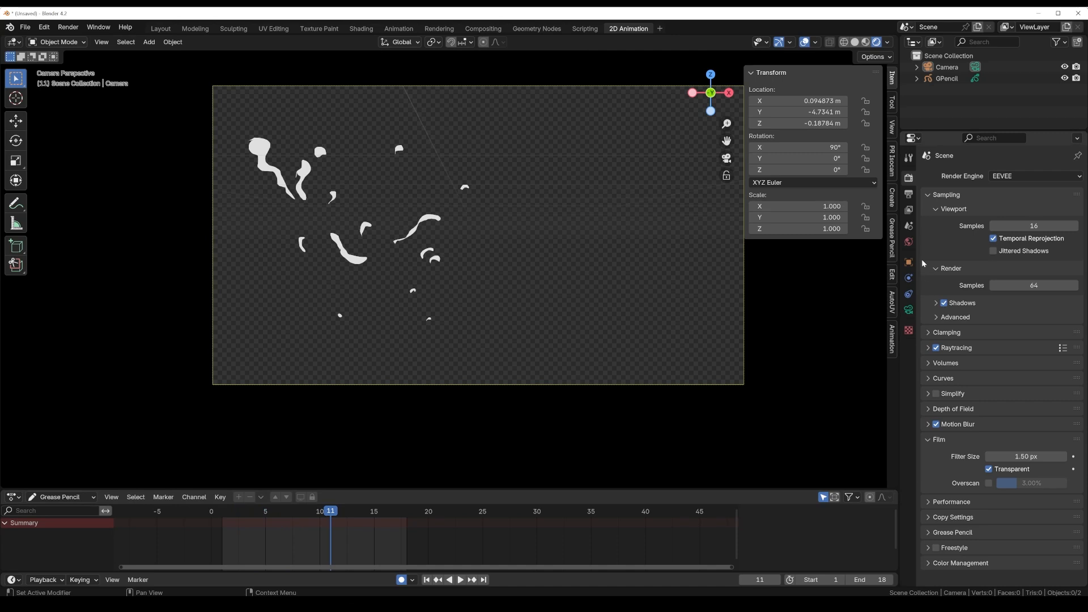
{"action": "left_click", "coordinate": [909, 197]}
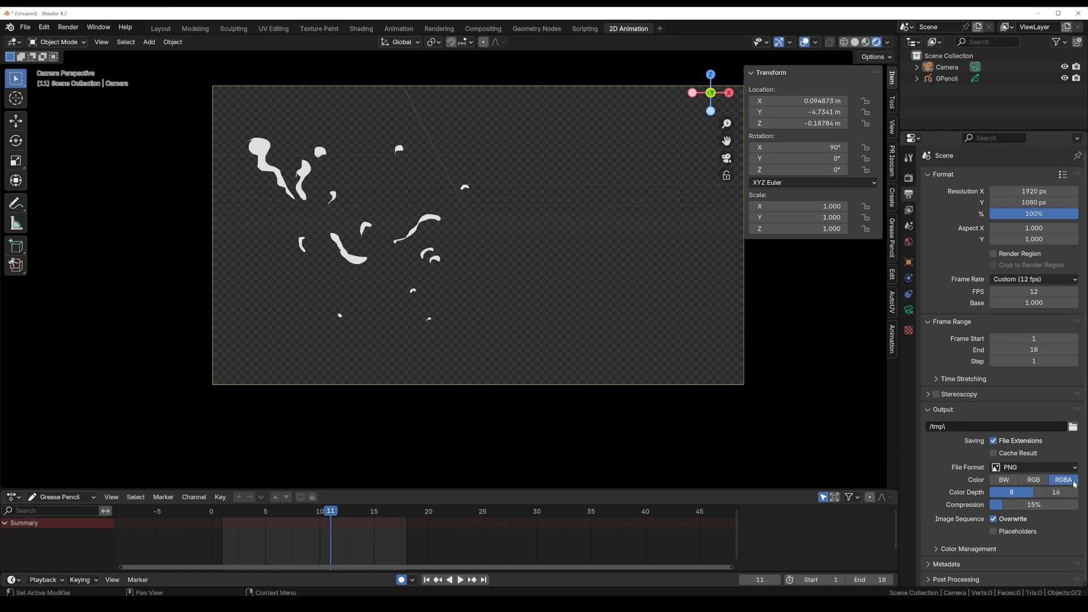
{"action": "left_click", "coordinate": [1073, 426]}
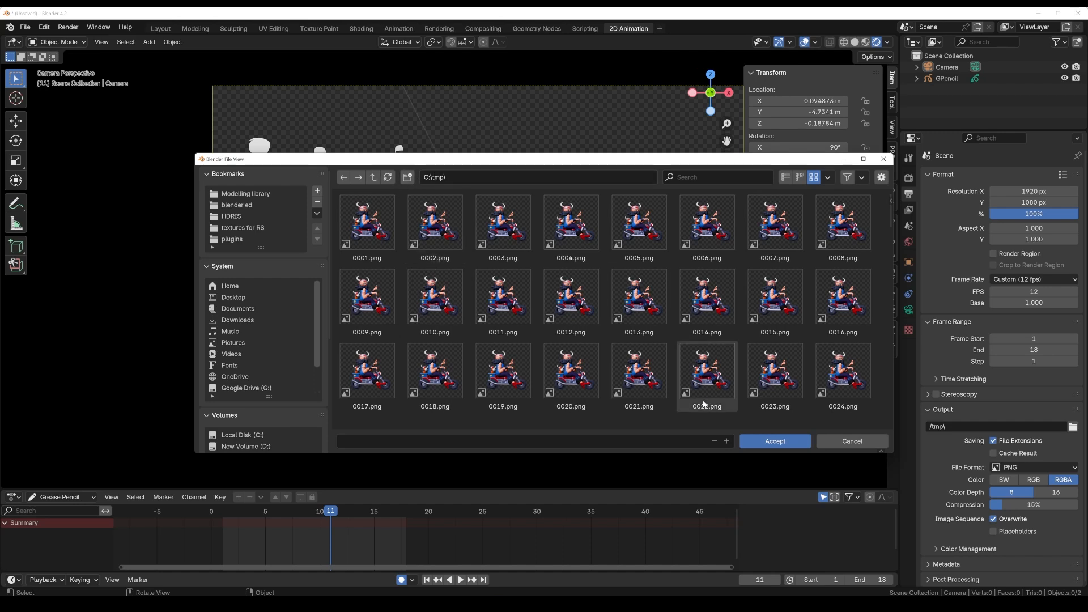
{"action": "left_click", "coordinate": [771, 442]}
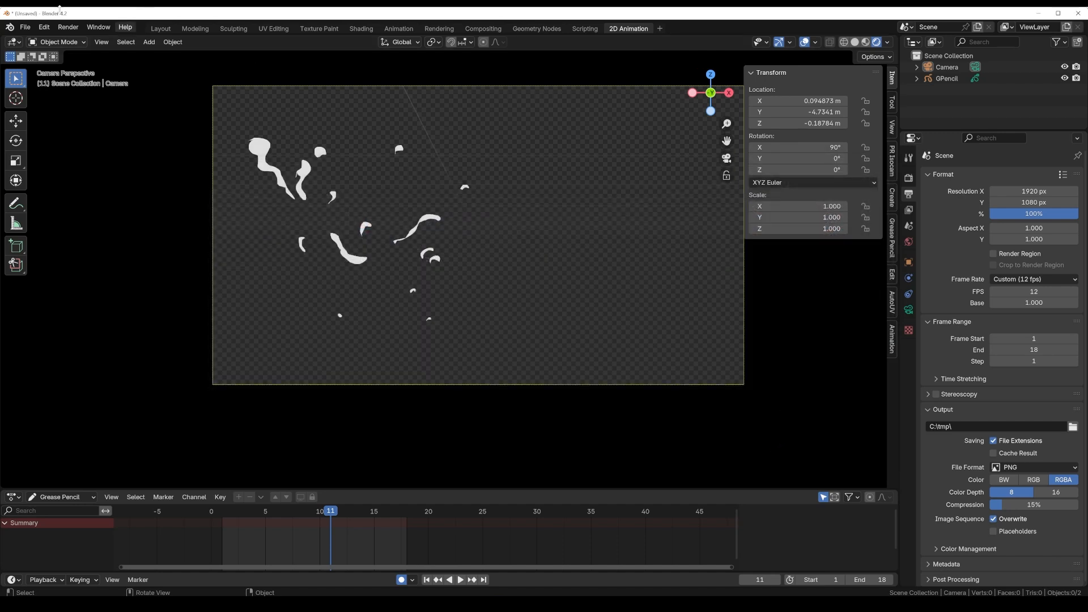
Step: Render the animation, play back the rendered image sequence and close the playback window
{"action": "left_click", "coordinate": [74, 29]}
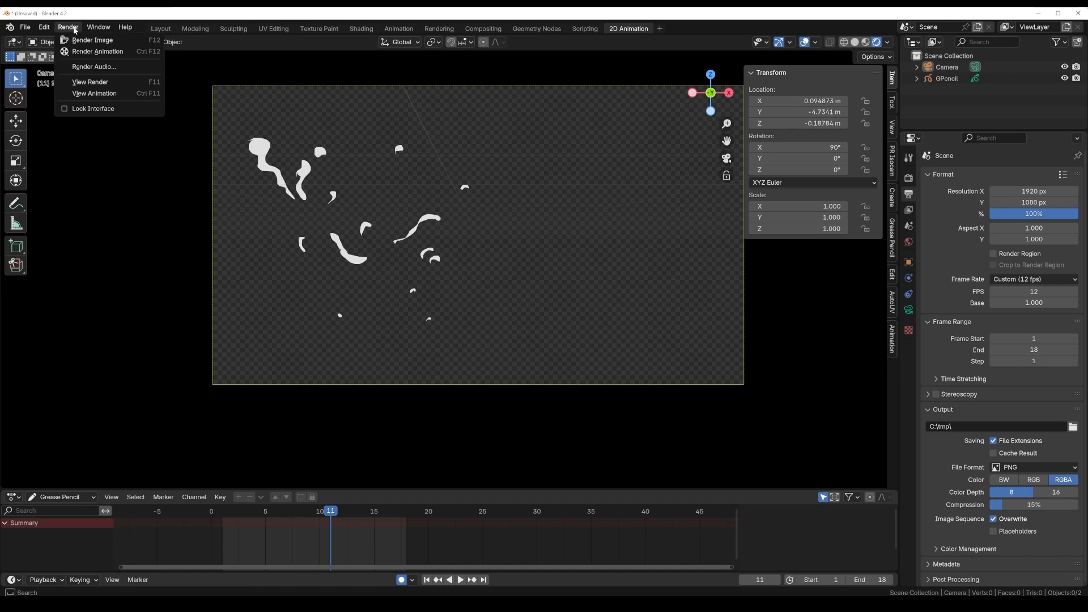
{"action": "left_click", "coordinate": [96, 52]}
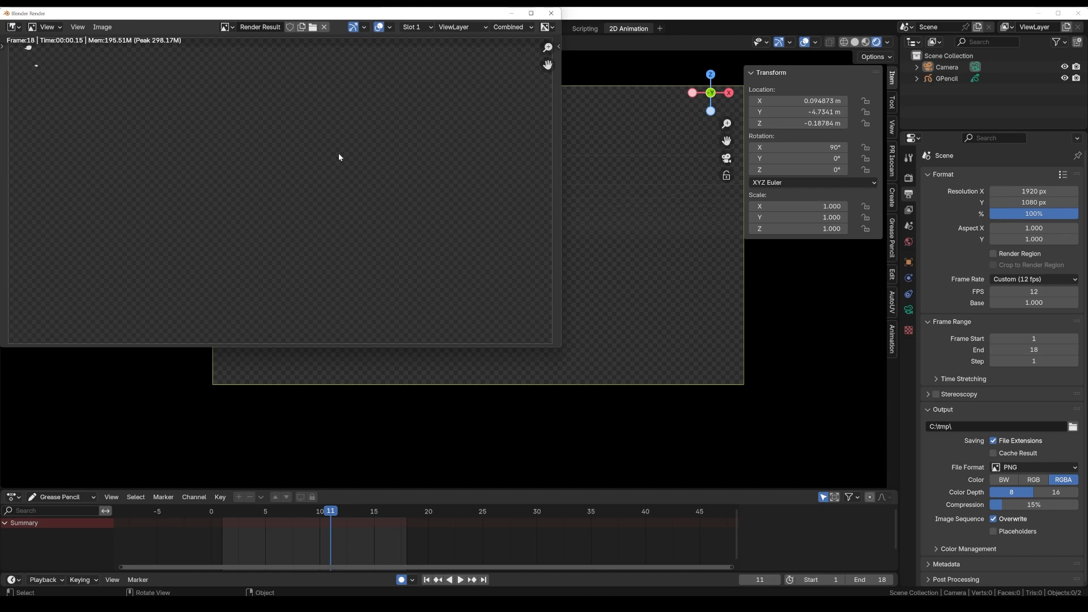
{"action": "key", "text": "ctrl+F11"}
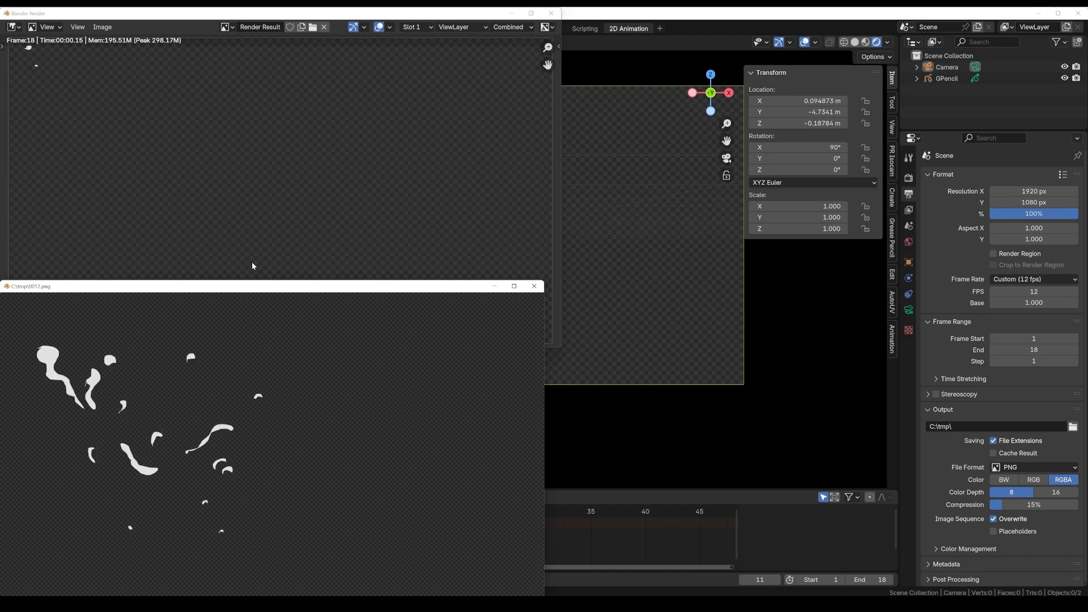
{"action": "left_click_drag", "start_coordinate": [277, 288], "coordinate": [397, 182]}
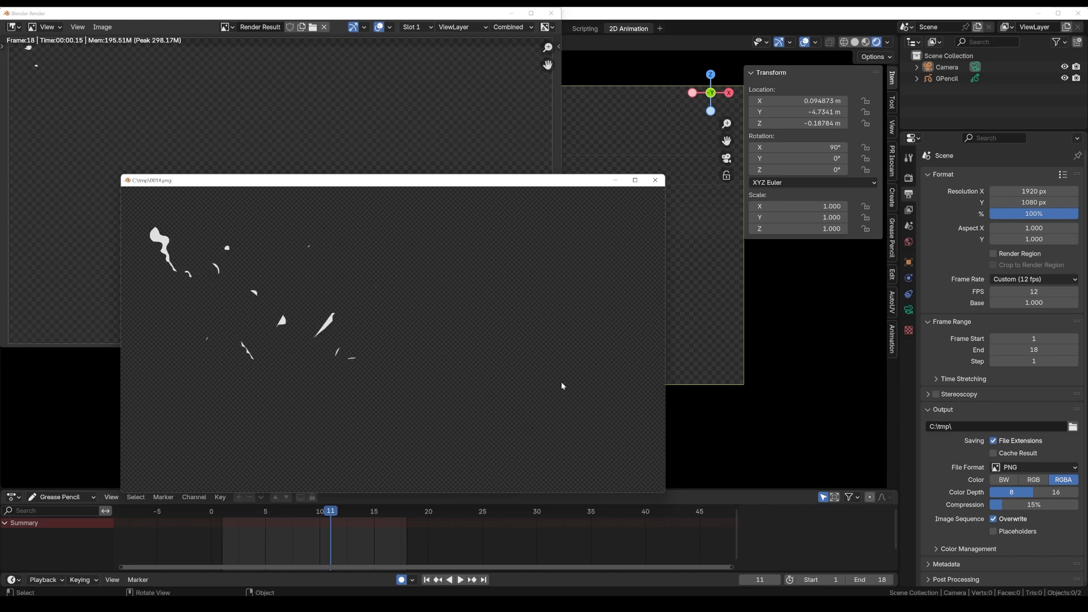
{"action": "left_click", "coordinate": [656, 181]}
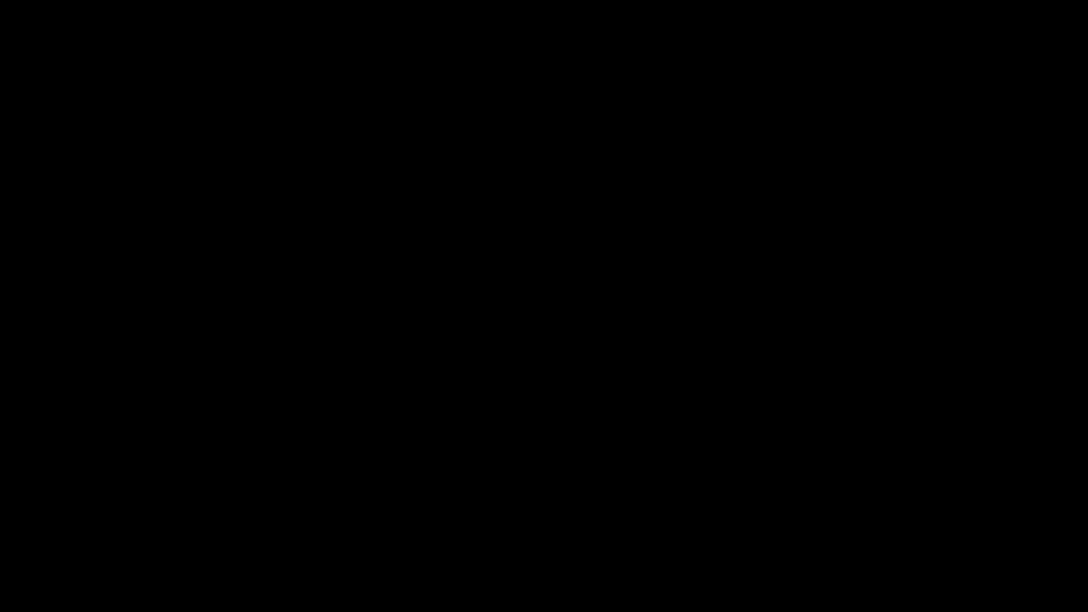